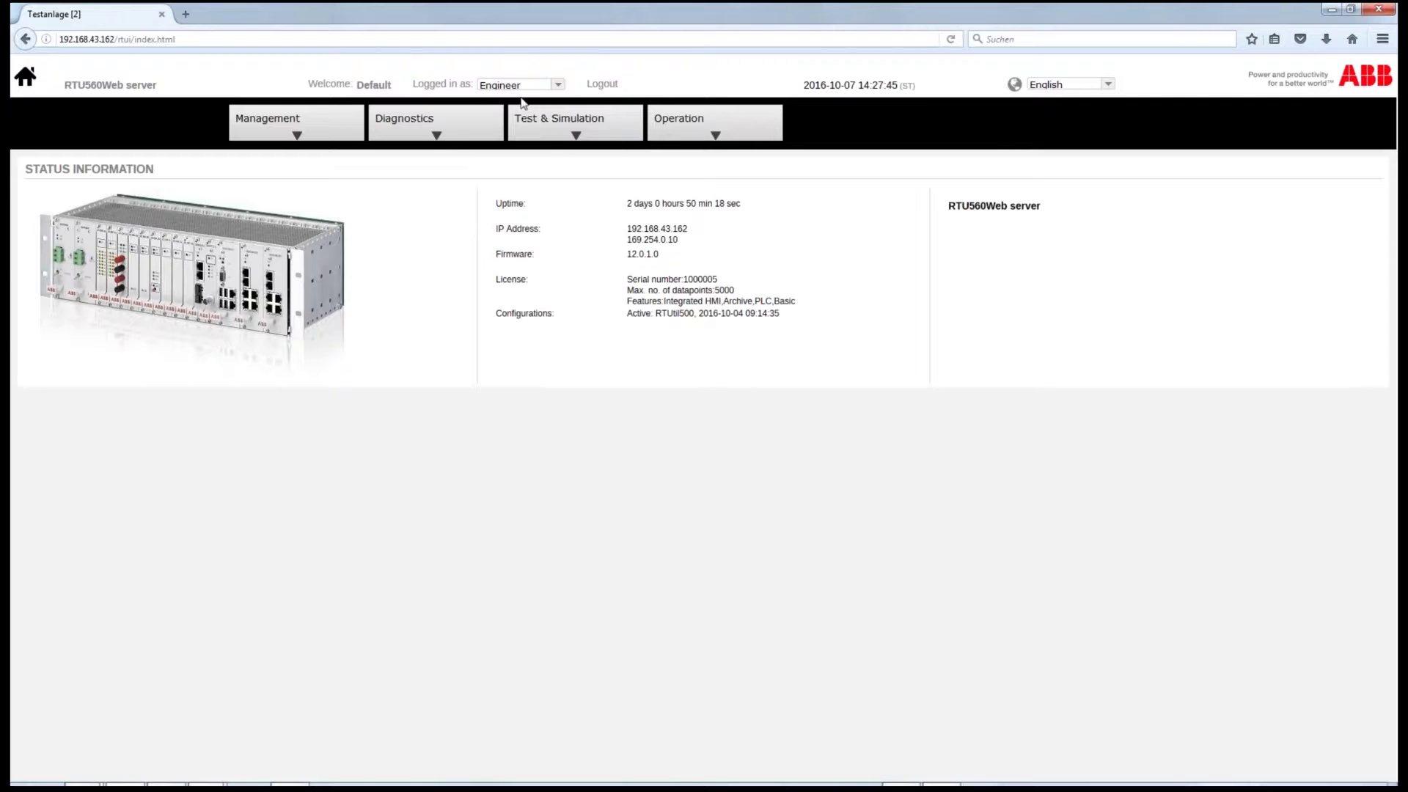
Activate Signal test mode on the Test & Simulation Logging and debugging page.
left_click(570, 134)
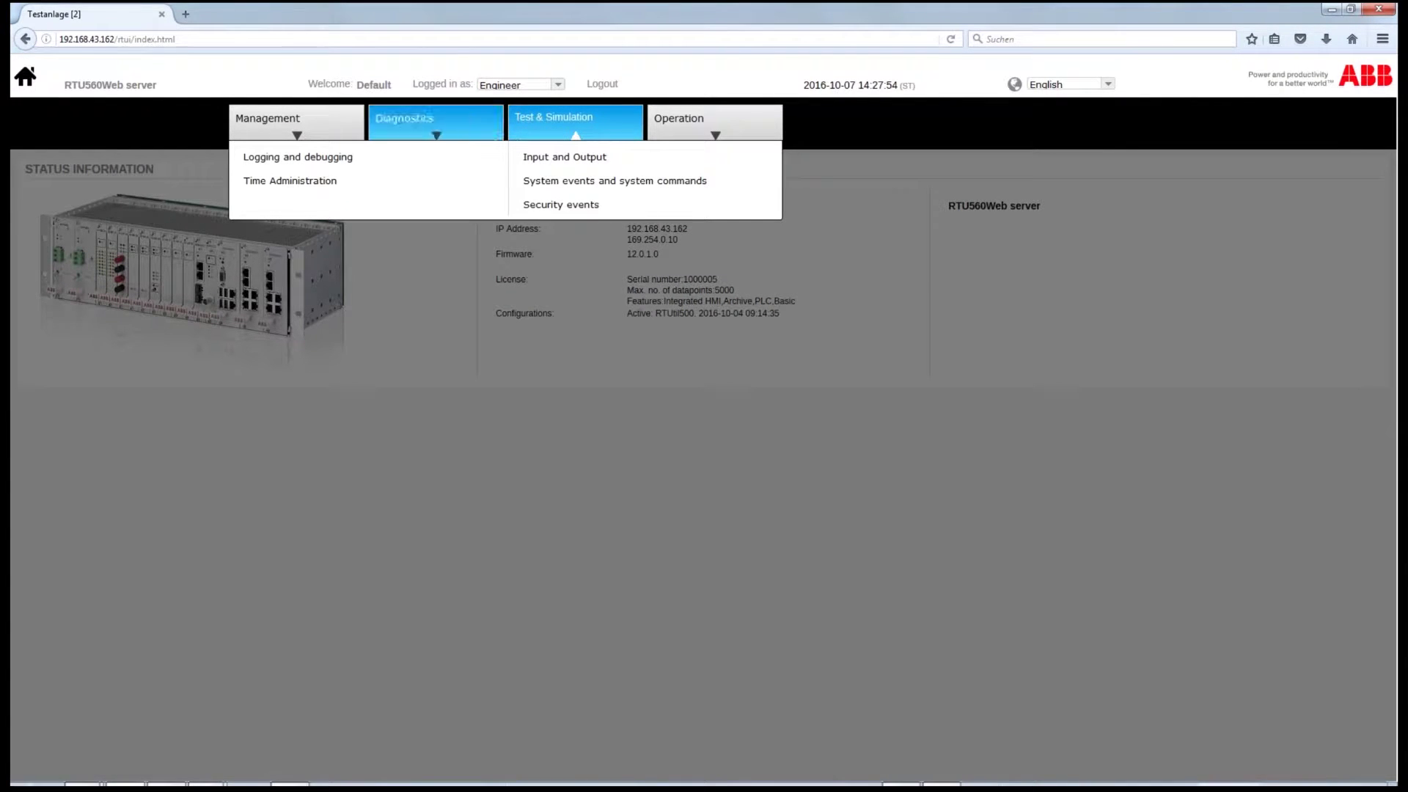
left_click(329, 160)
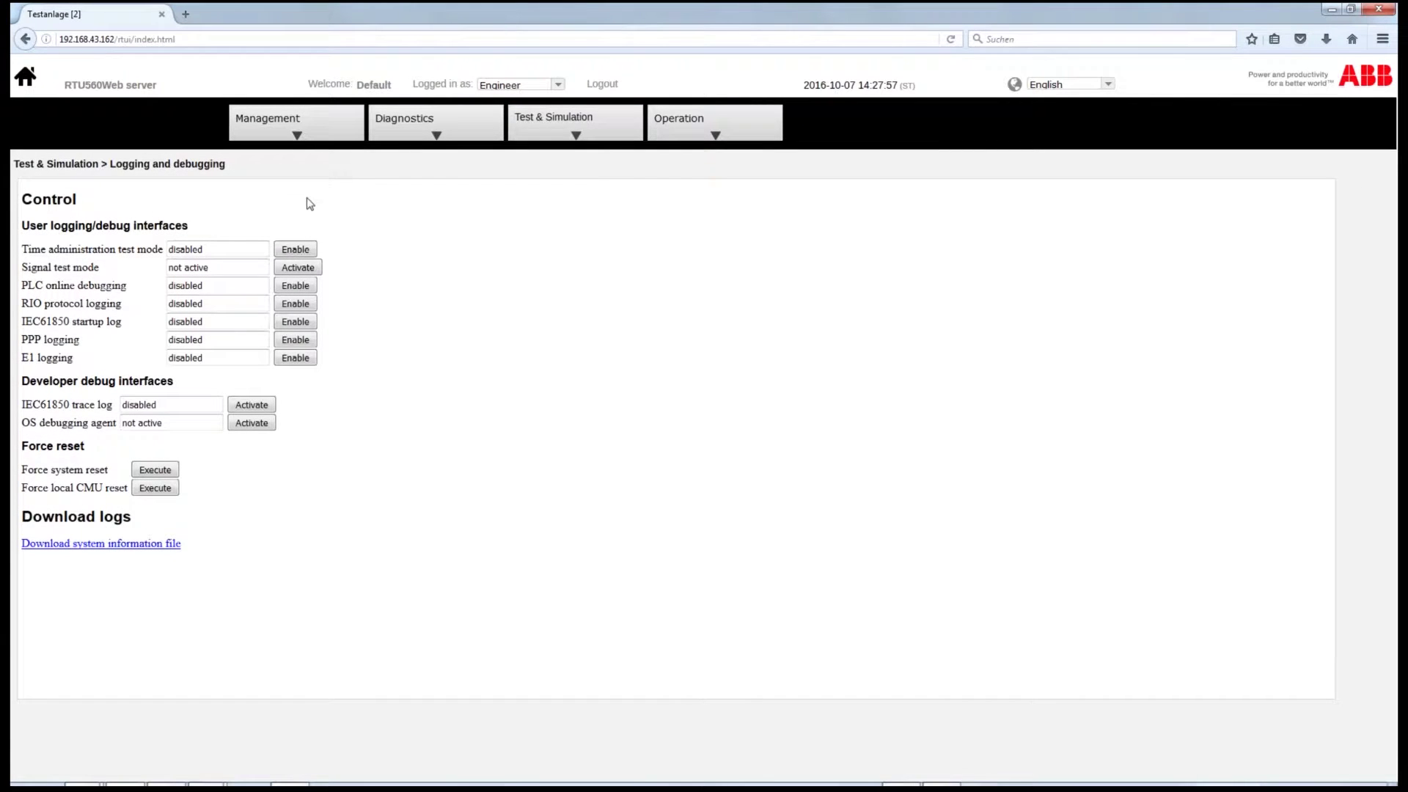
left_click(293, 270)
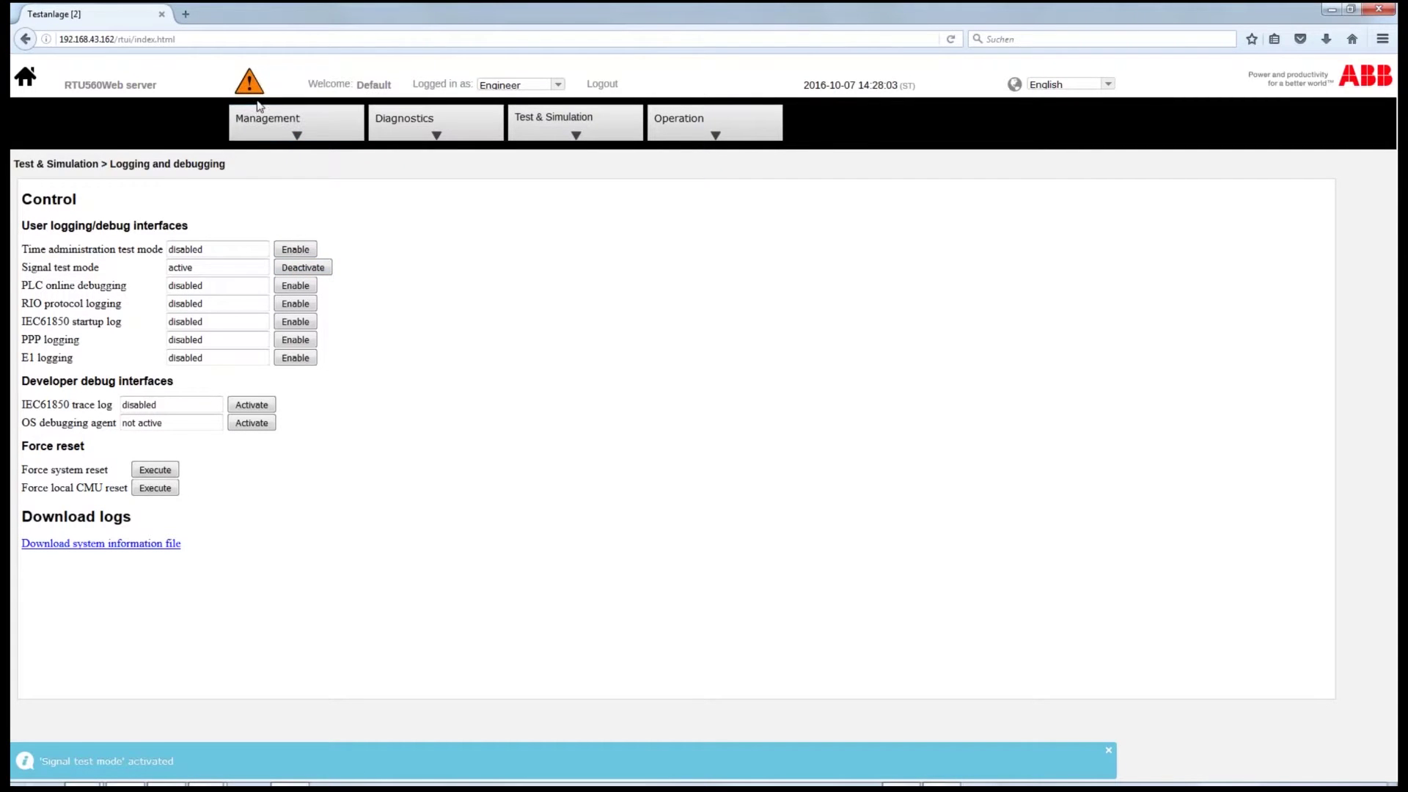
mouse_move(256, 96)
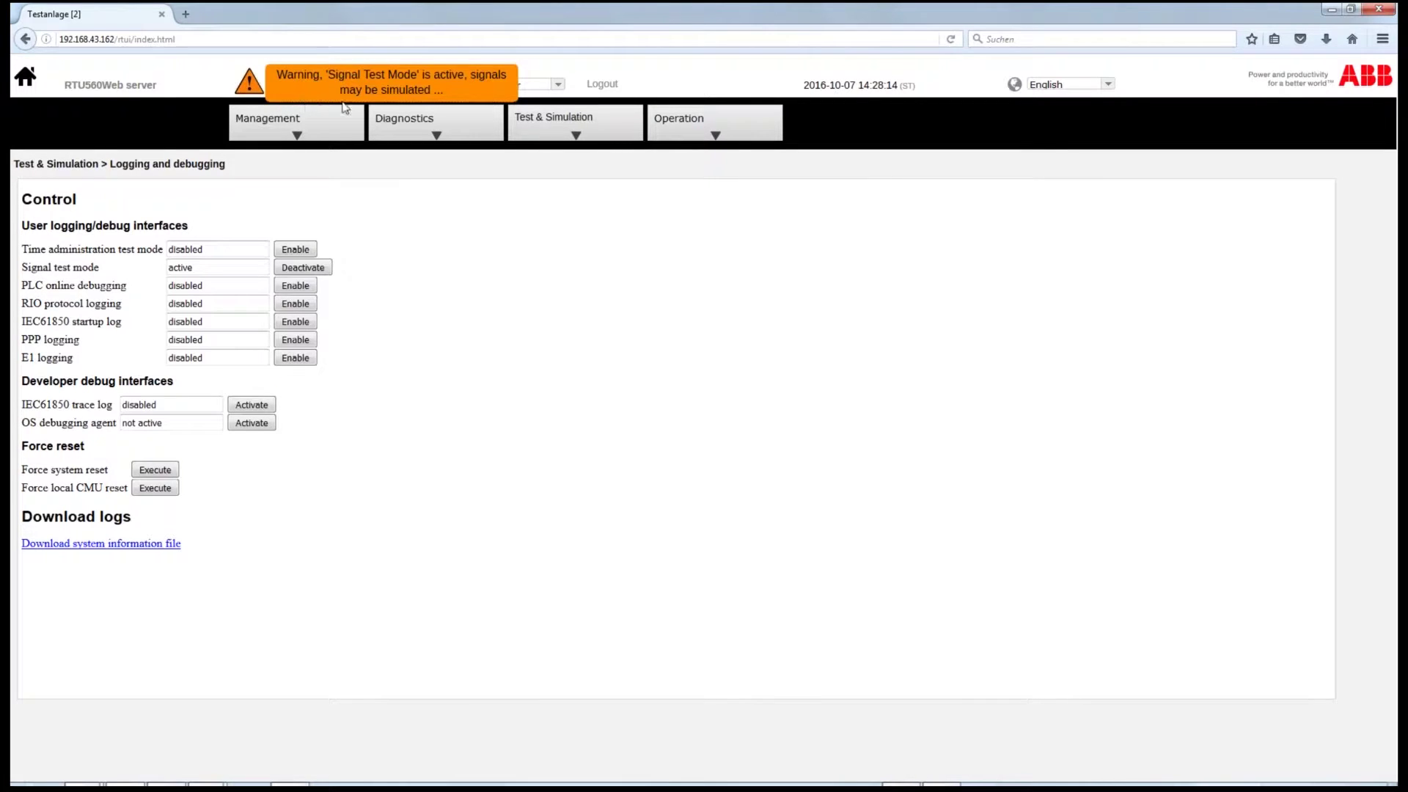
Disconnect the four monitoring-direction signals on the Input and Output page, then simulate AMI current at +100.0000.
left_click(578, 136)
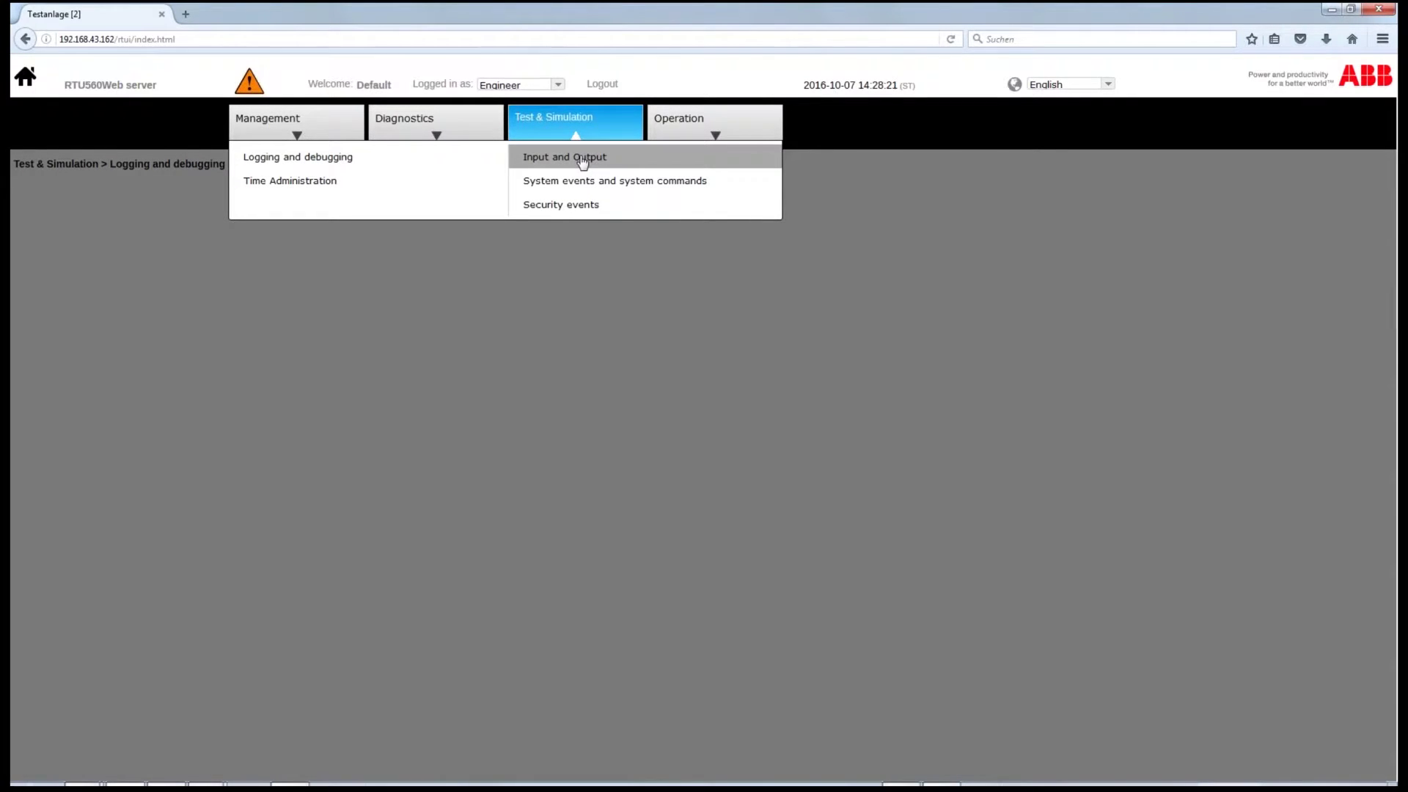
left_click(583, 157)
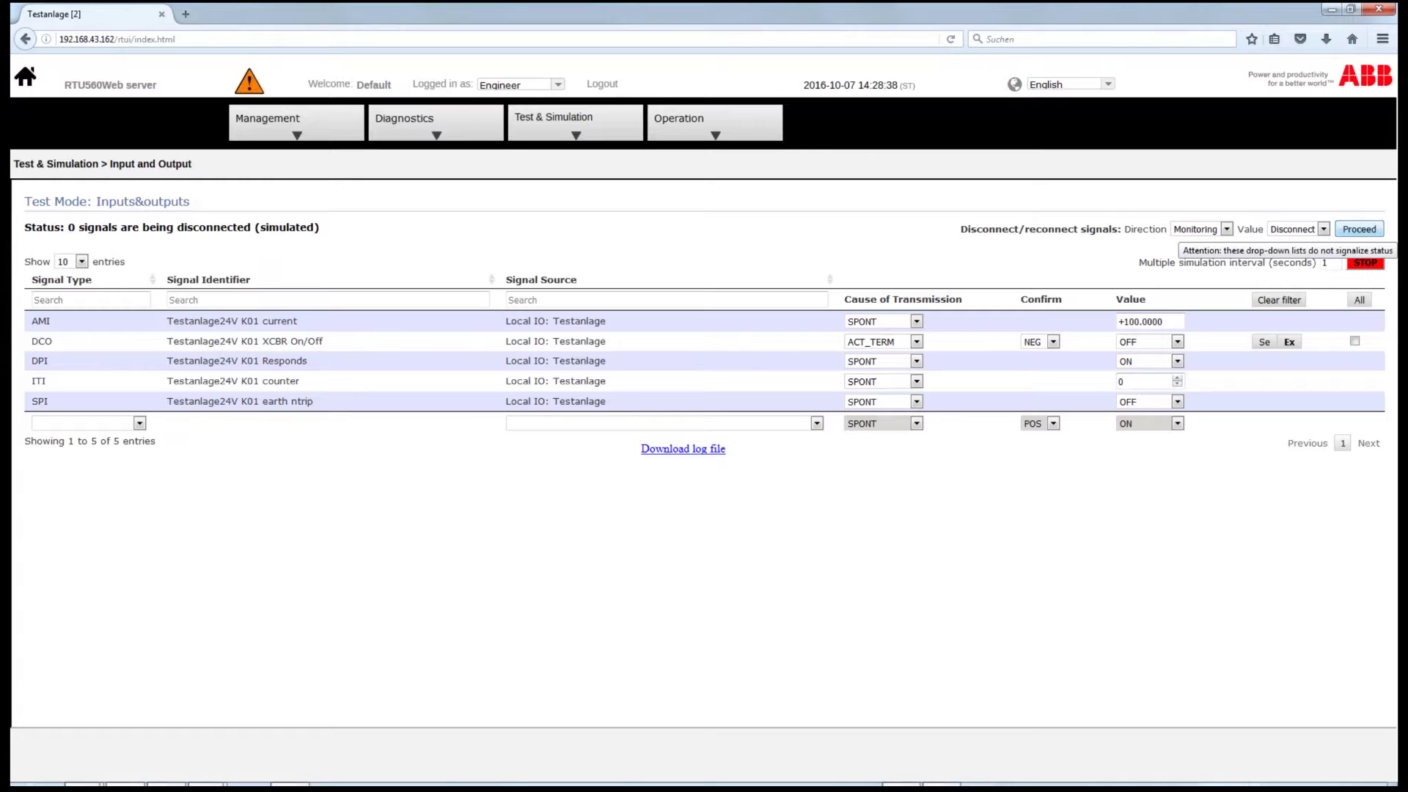
left_click(1359, 229)
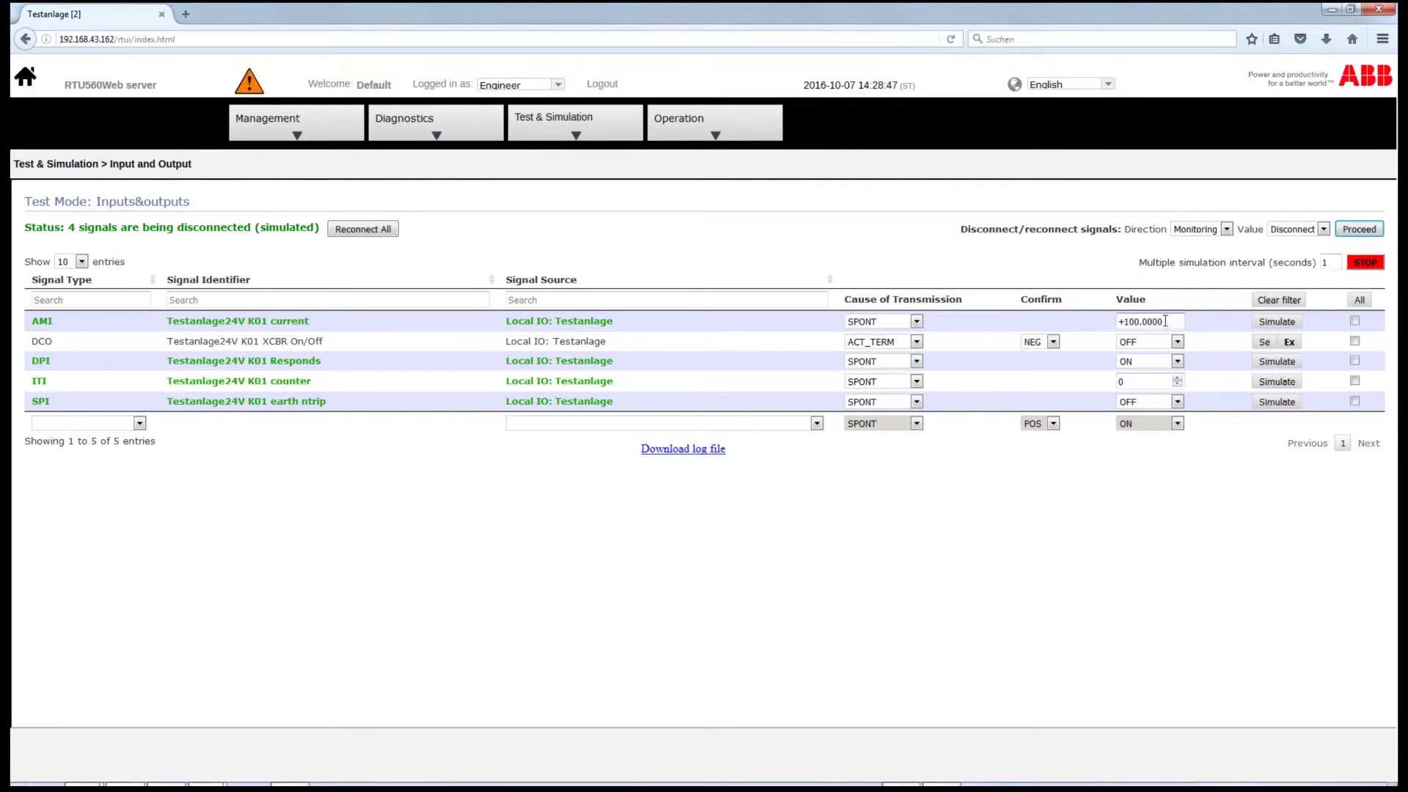
left_click(1262, 326)
Leave the signal type filter blank and force all checked signals at once via multiple forcing.
left_click(140, 425)
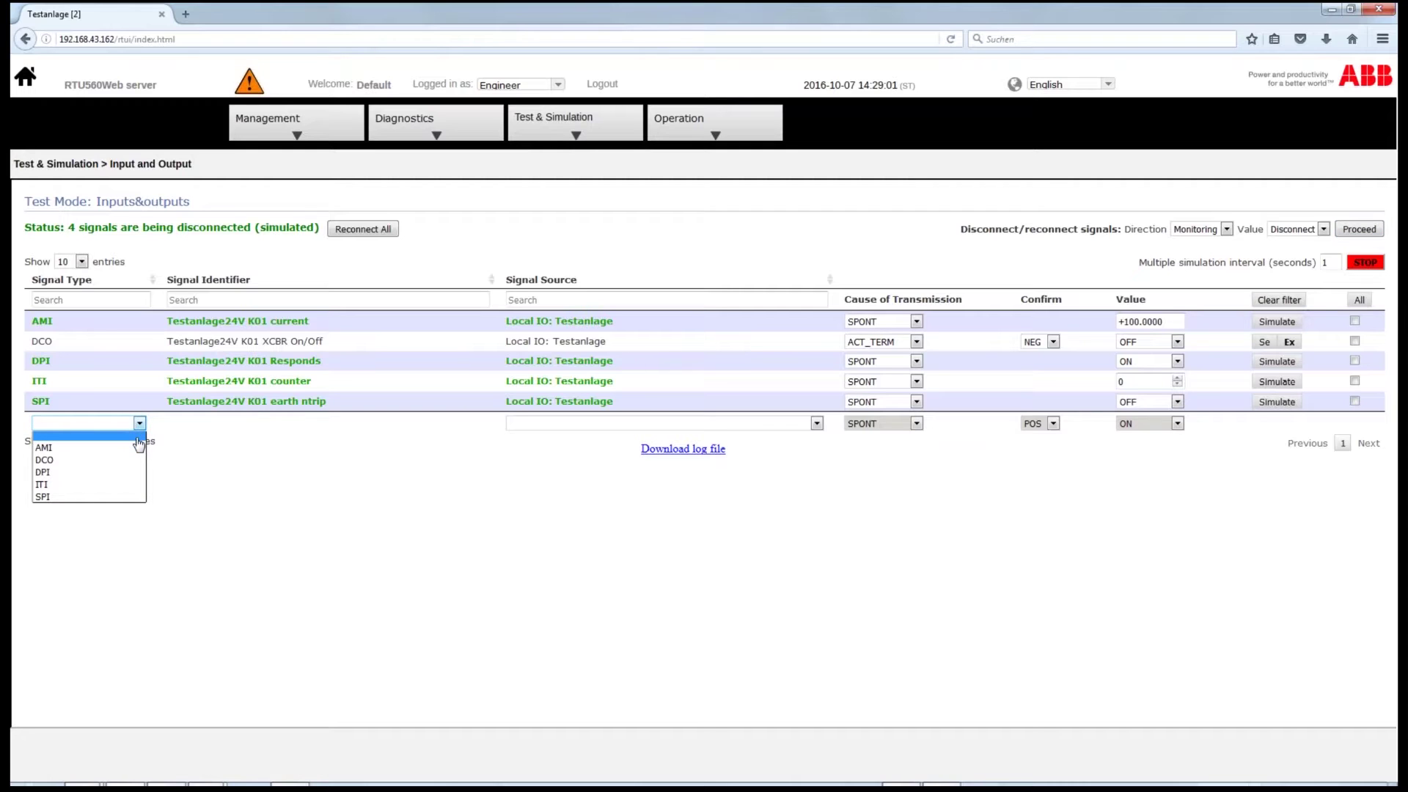
left_click(138, 439)
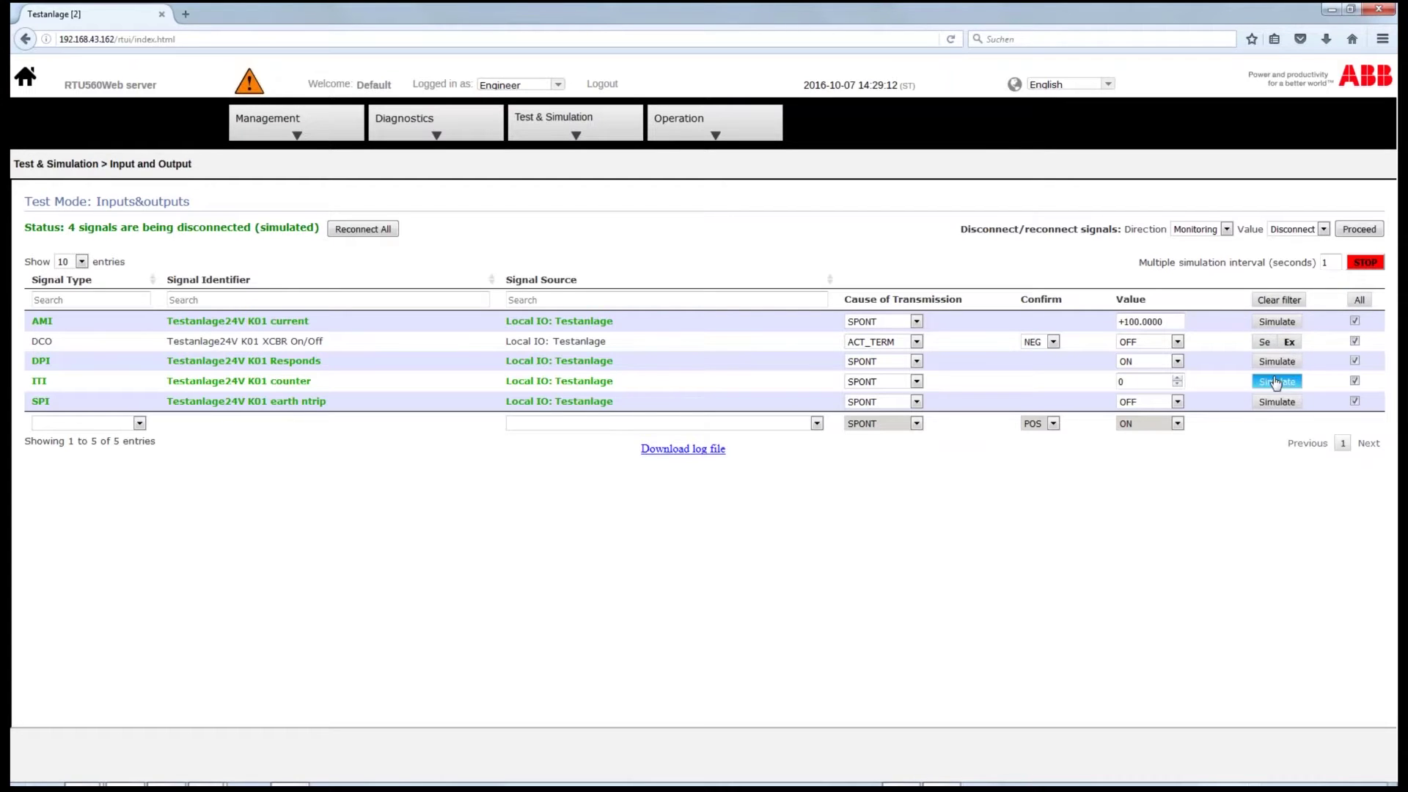
left_click(1272, 325)
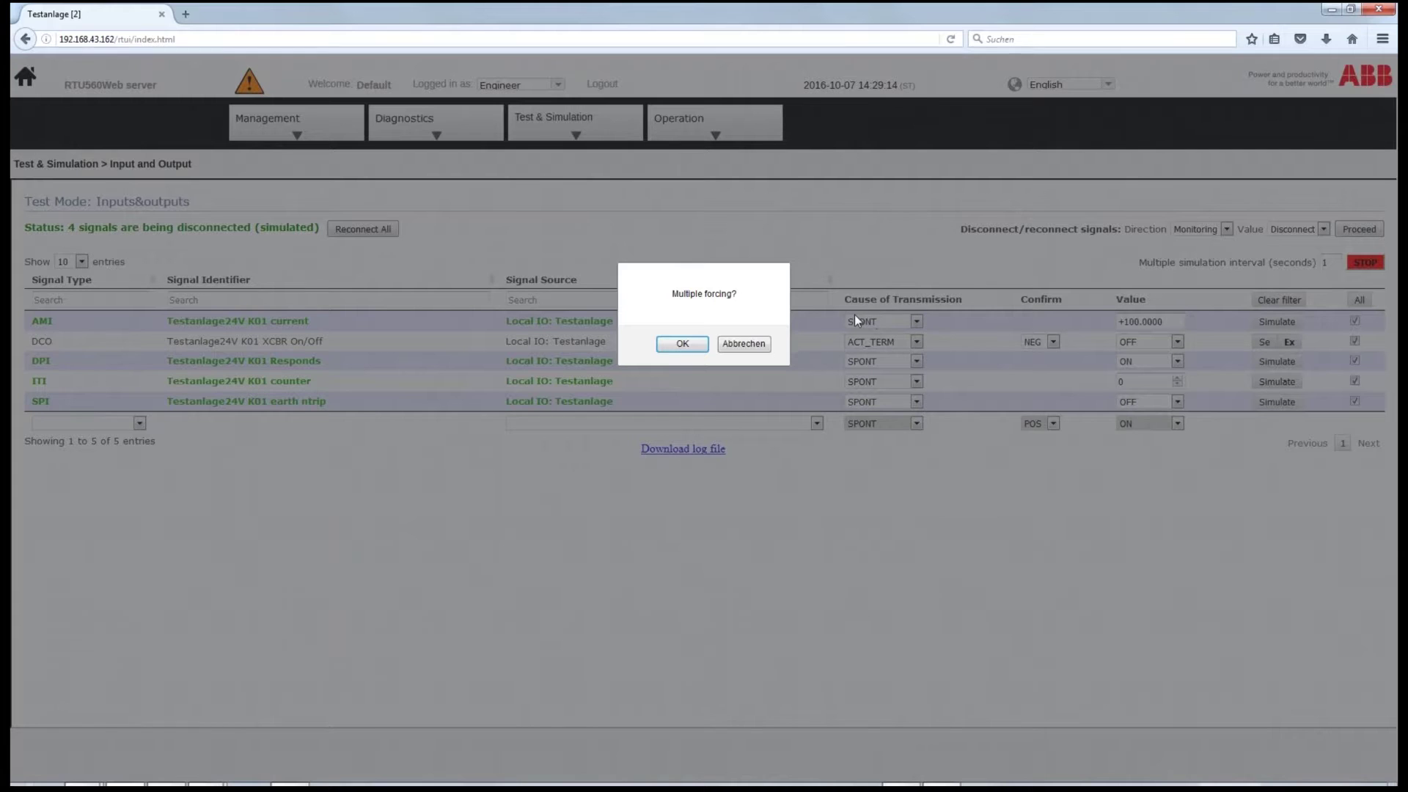
left_click(679, 346)
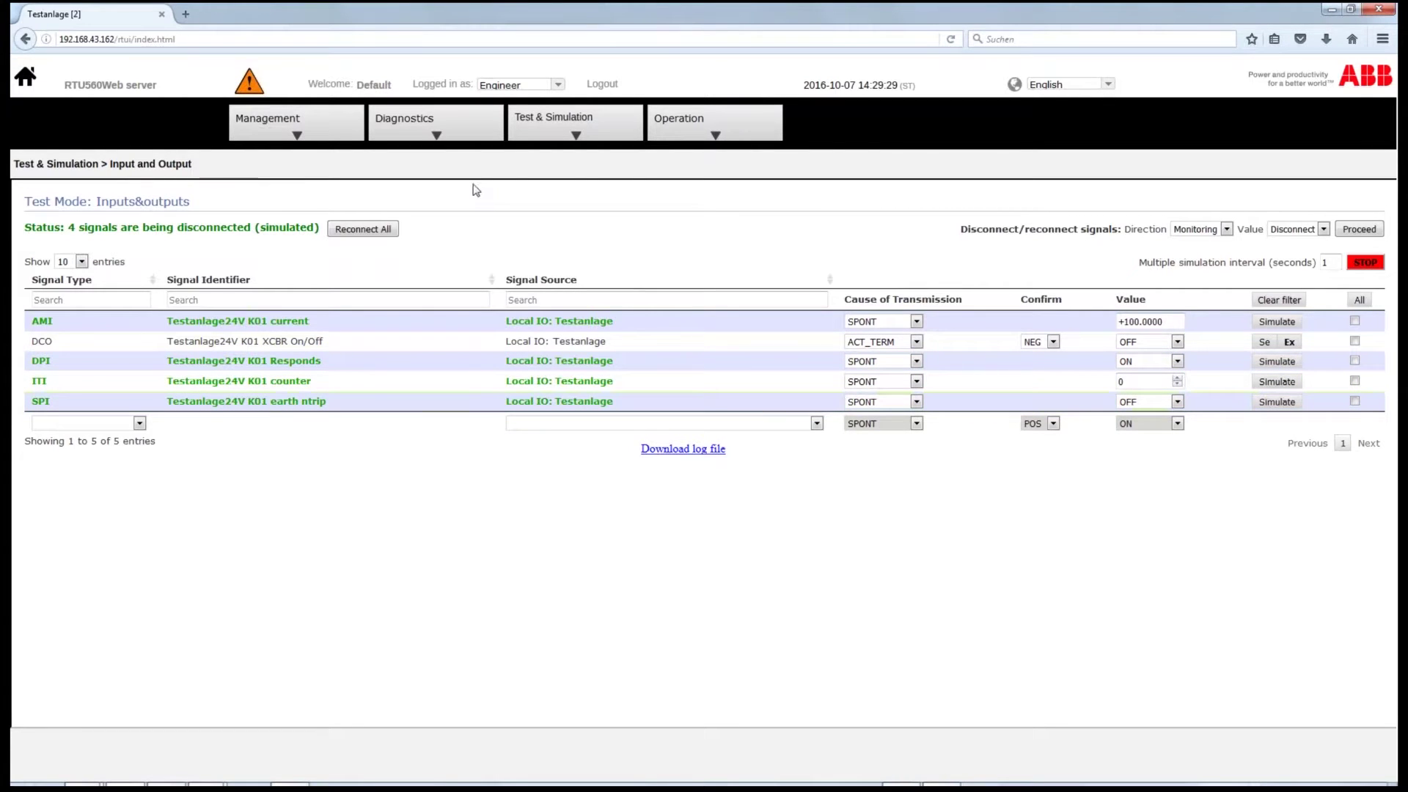
Inspect slots 23BE23 and 23AE23 under Rack 0, confirming AMI current +100.0000% flagged SIM OV.
left_click(438, 137)
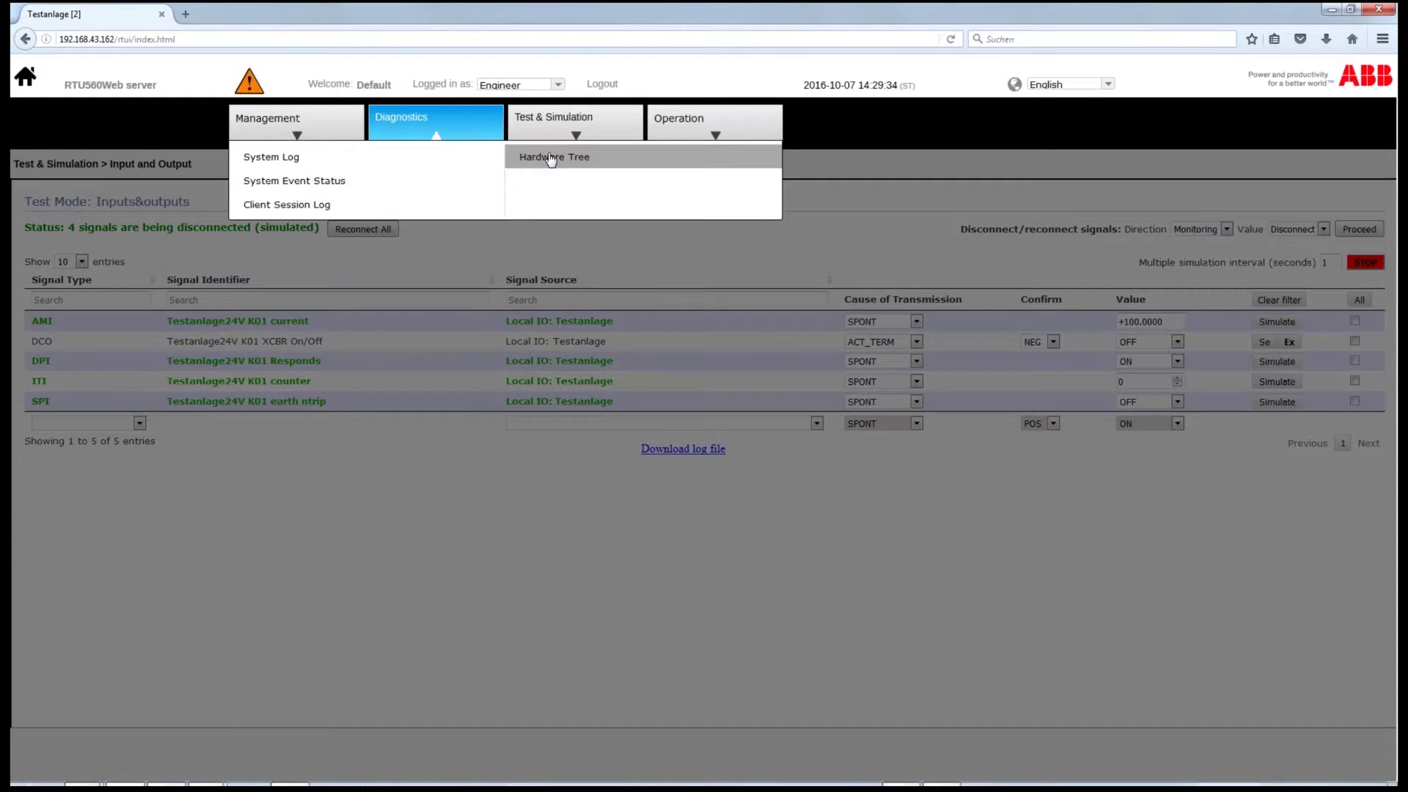
left_click(551, 158)
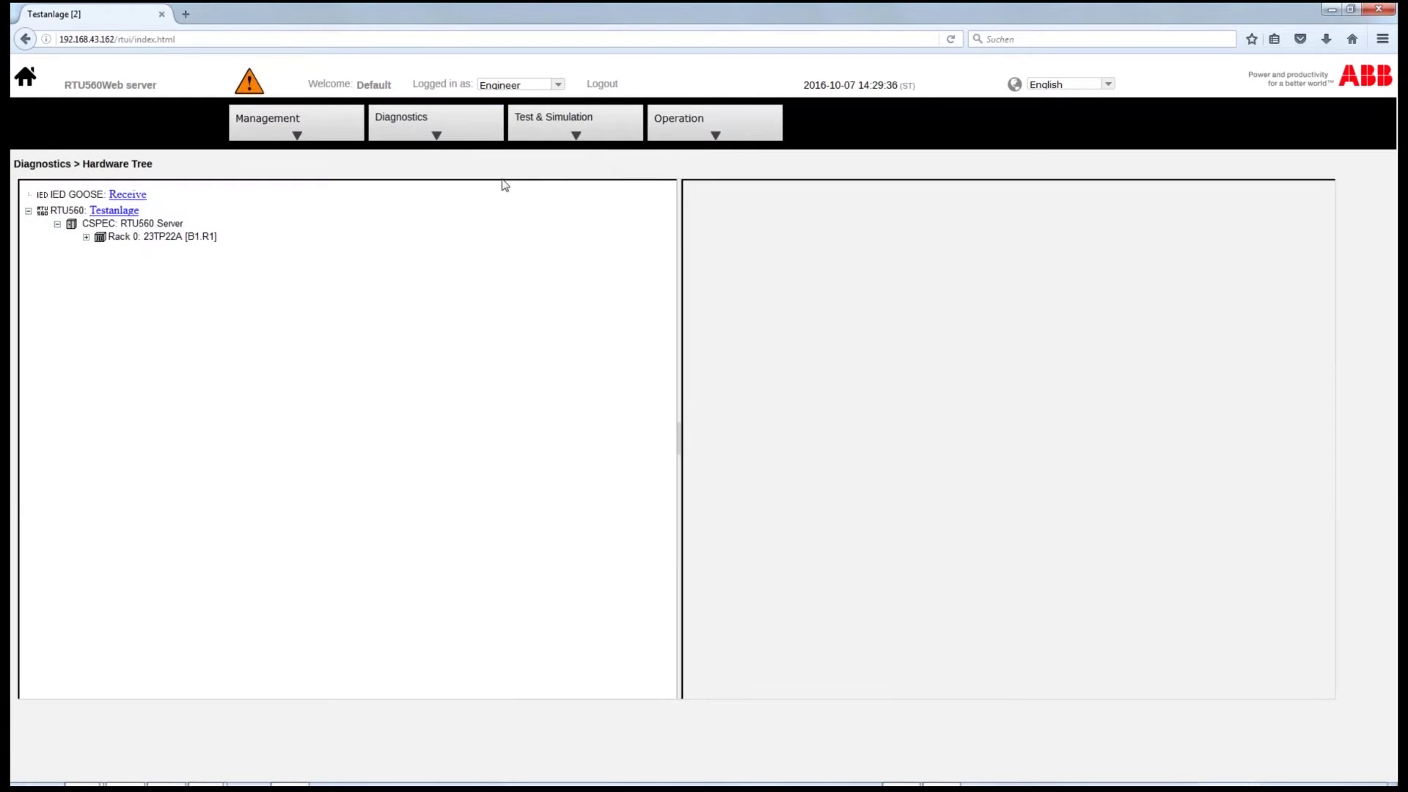
left_click(86, 237)
left_click(208, 267)
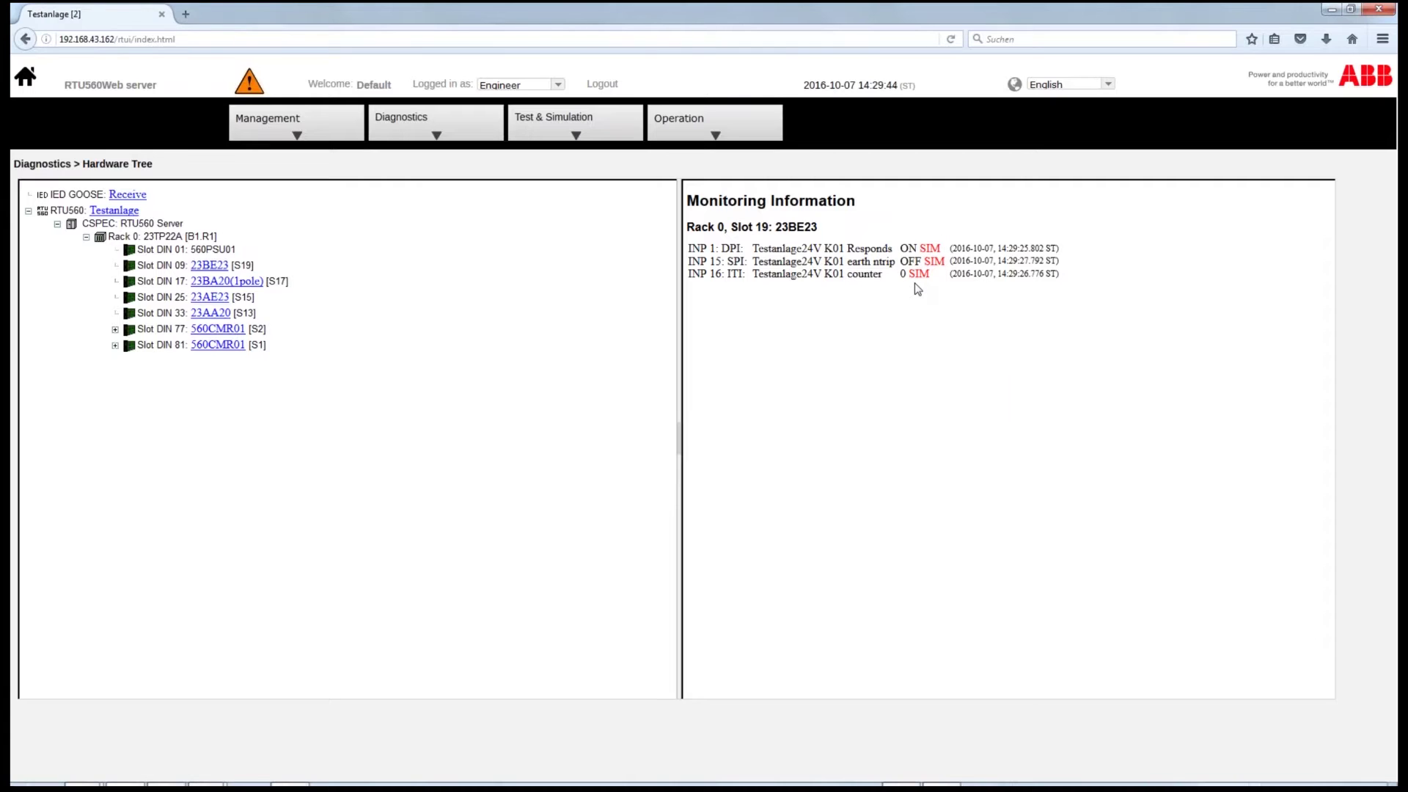
left_click(213, 297)
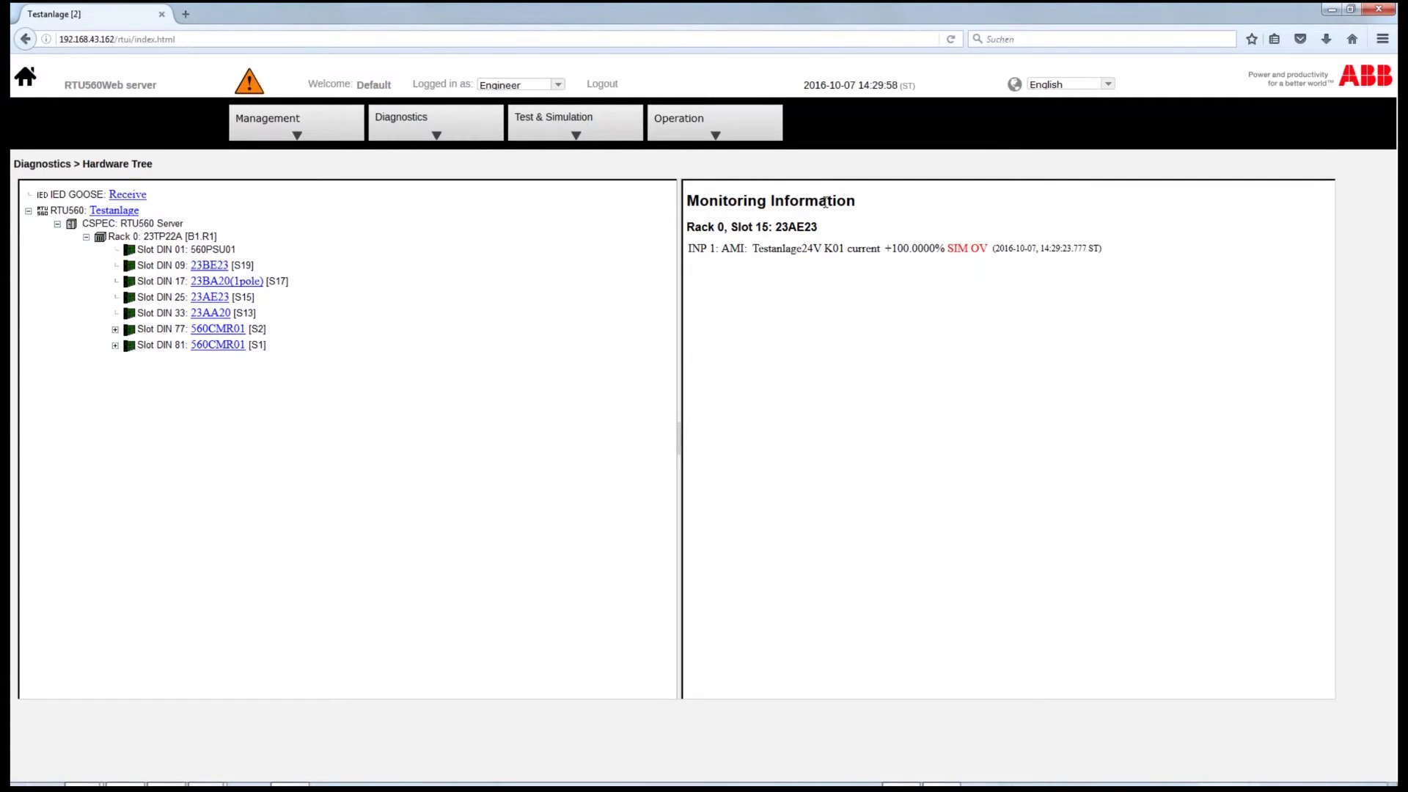
Disconnect the Controlling direction too, giving 5 disconnected signals, and simulate the AMI current row.
left_click(576, 139)
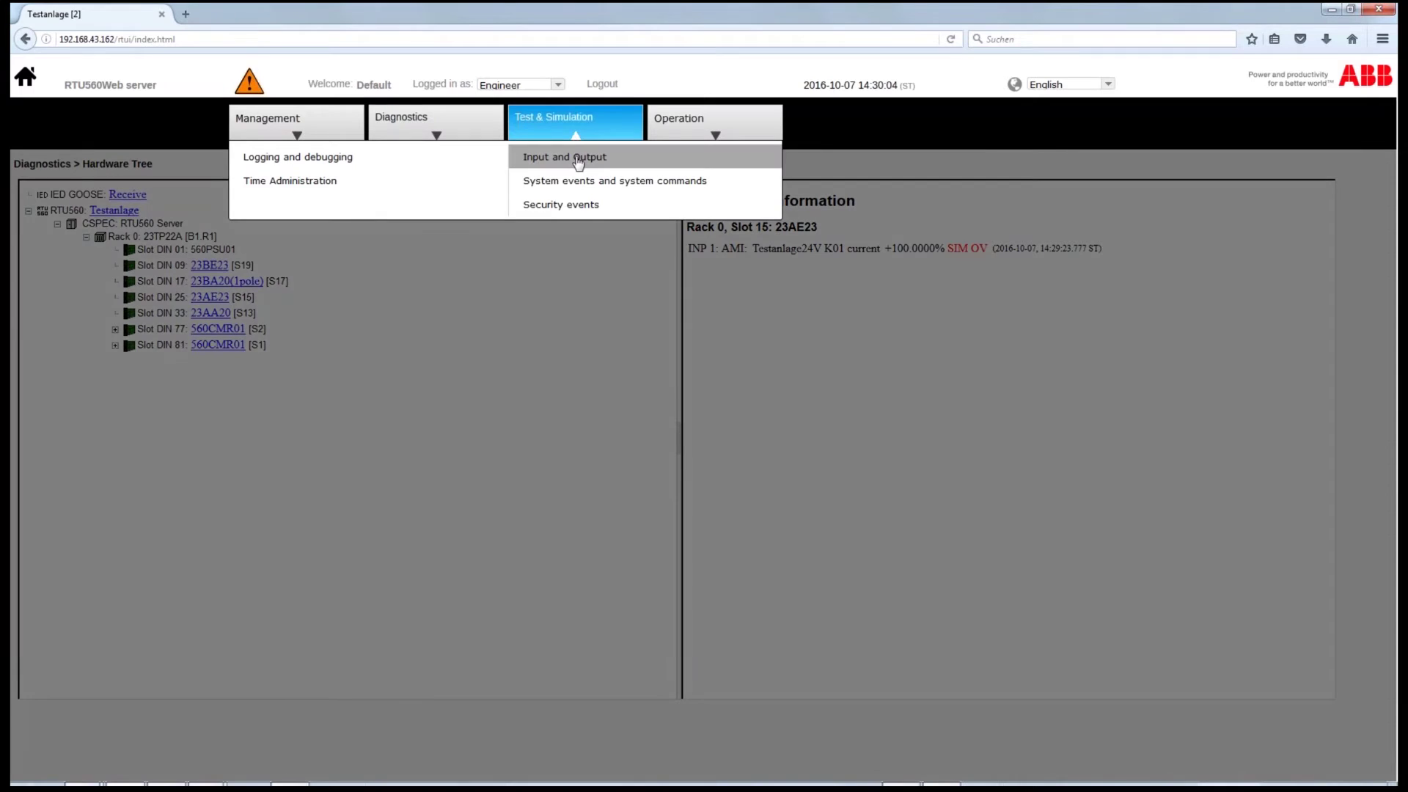
left_click(579, 158)
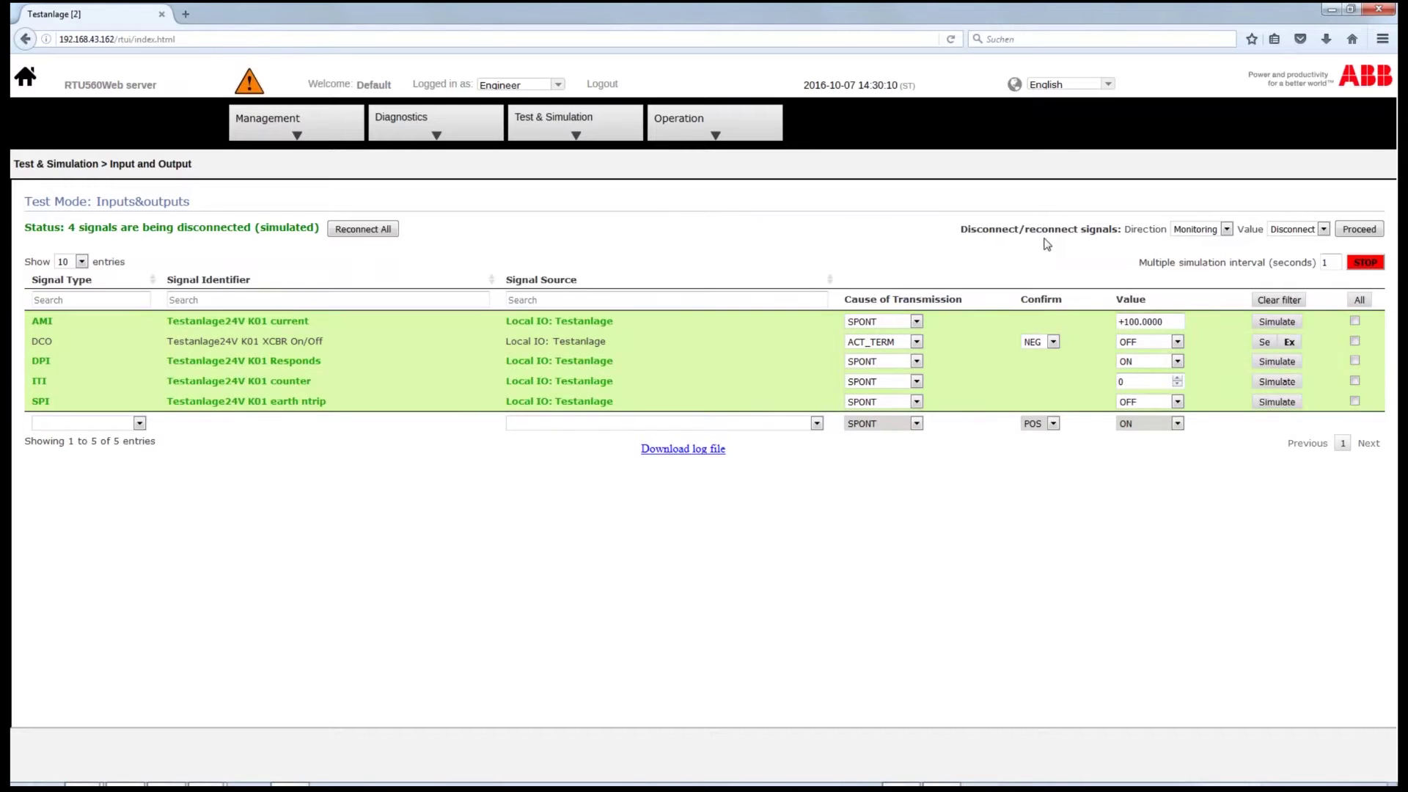
left_click(1226, 230)
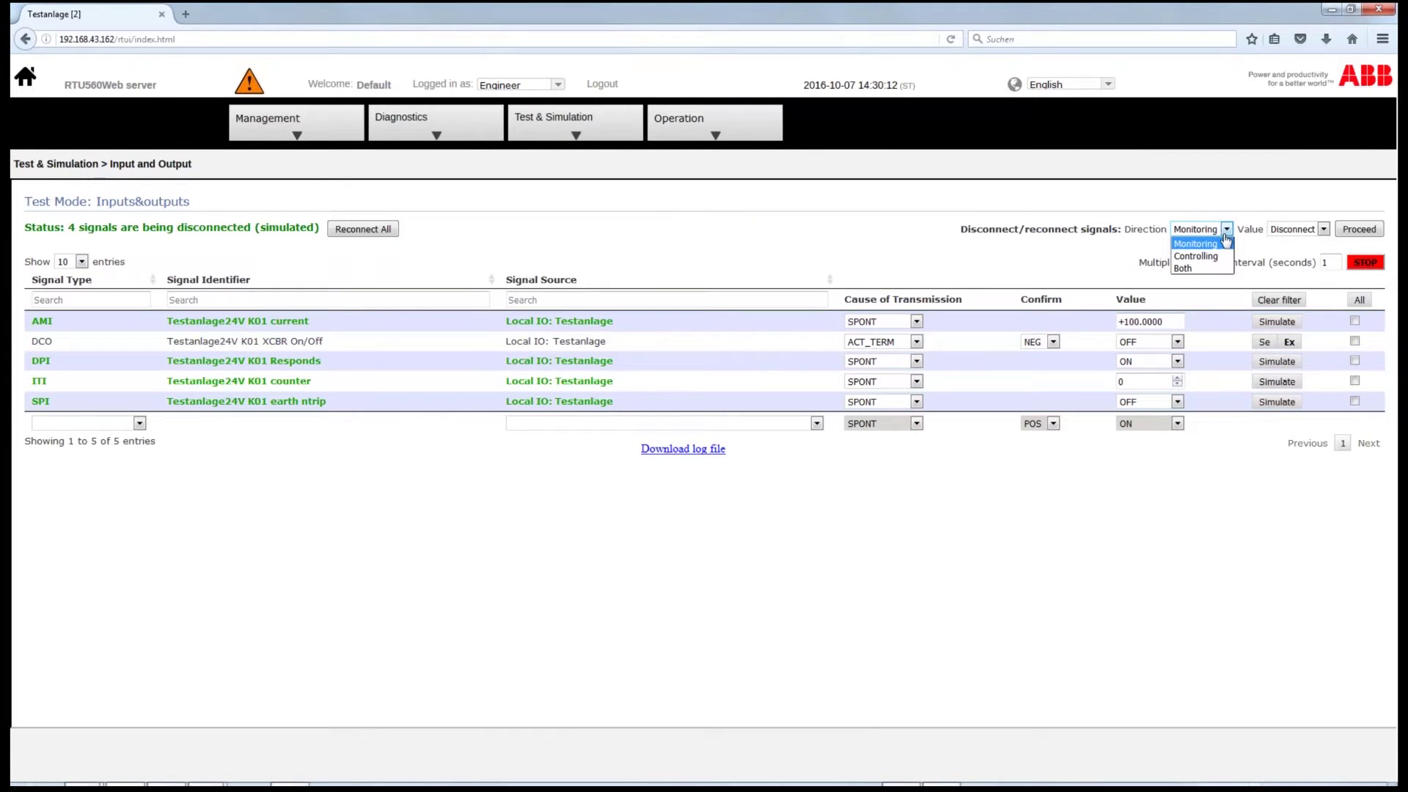
left_click(1207, 256)
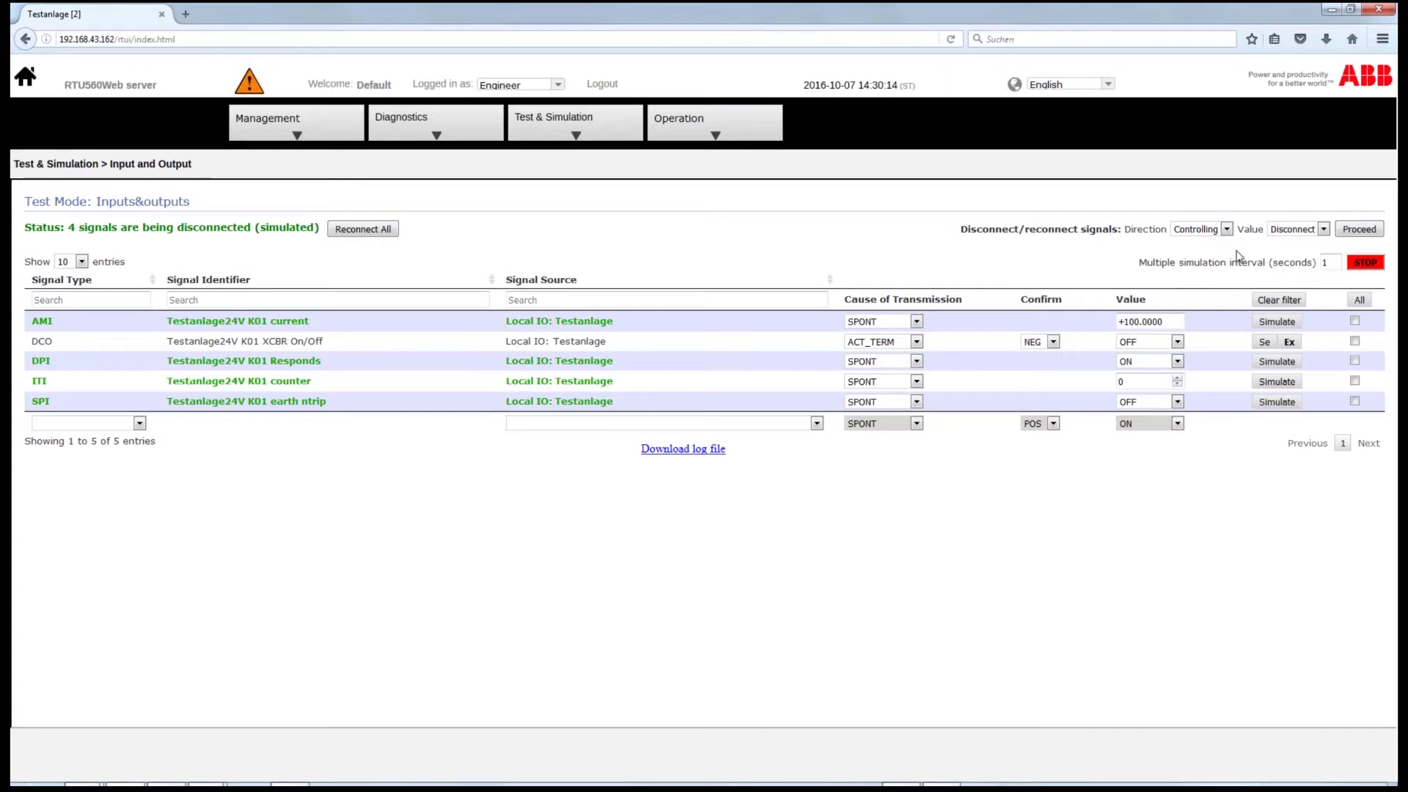
left_click(1359, 229)
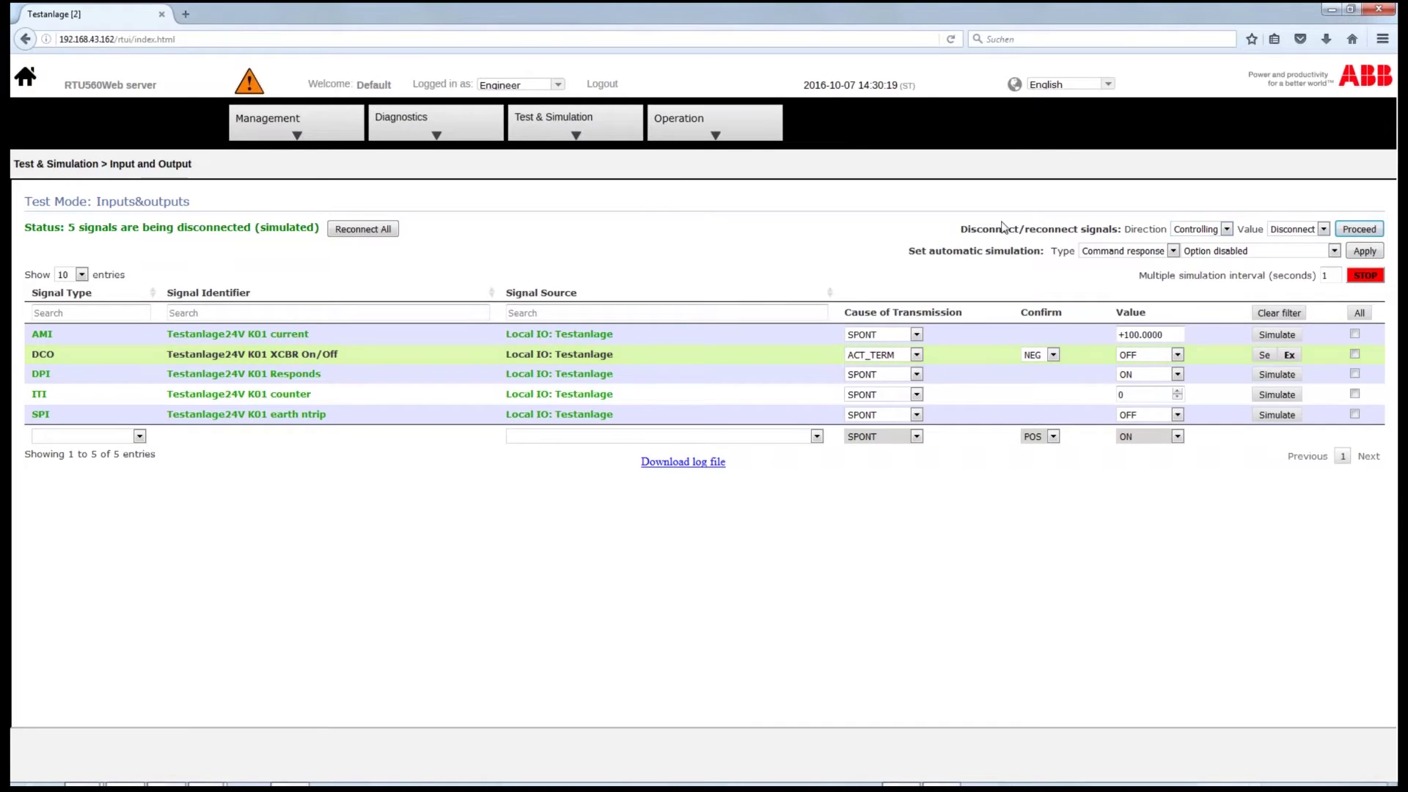
left_click(1295, 336)
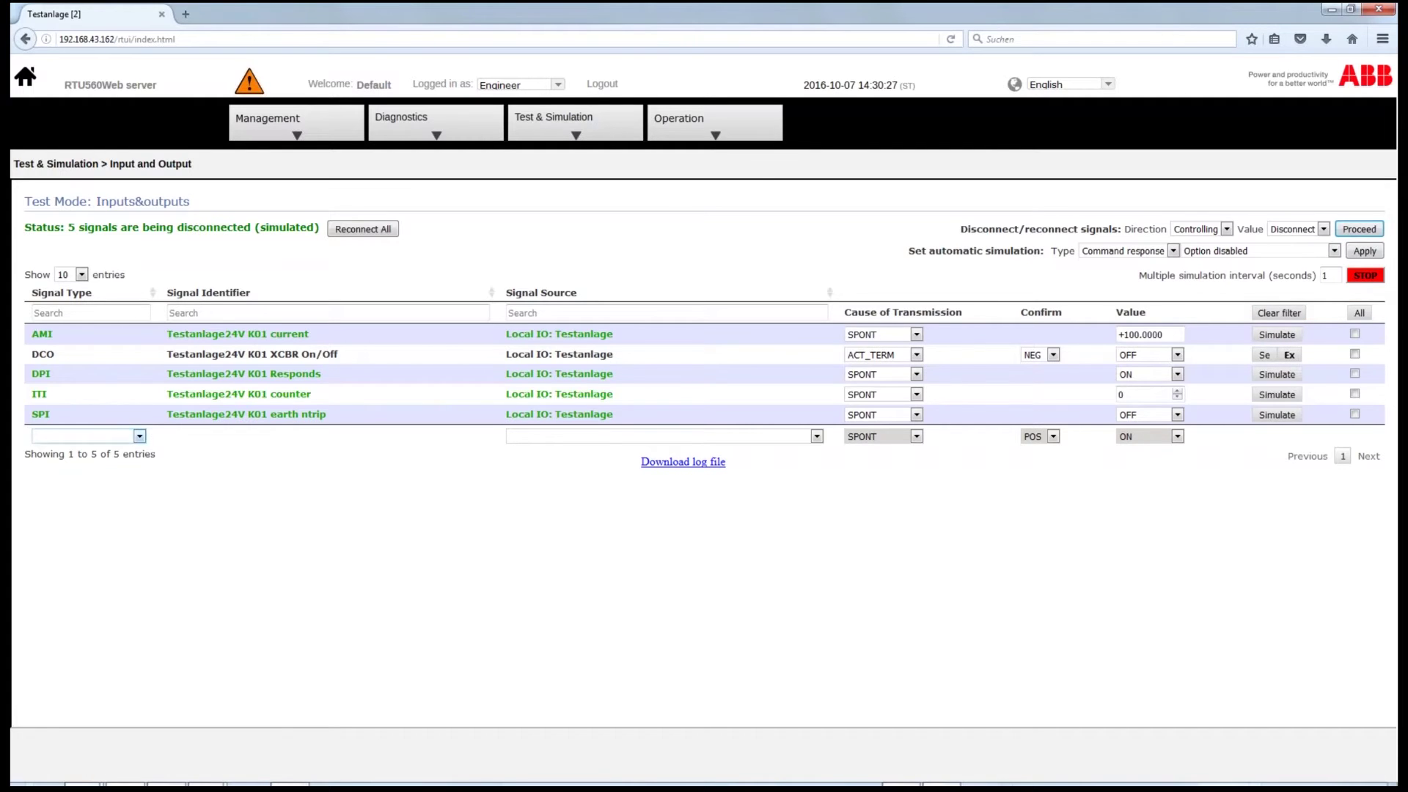
Filter the table to the DCO signal and set its cause to ACT and confirmation to POS.
left_click(140, 435)
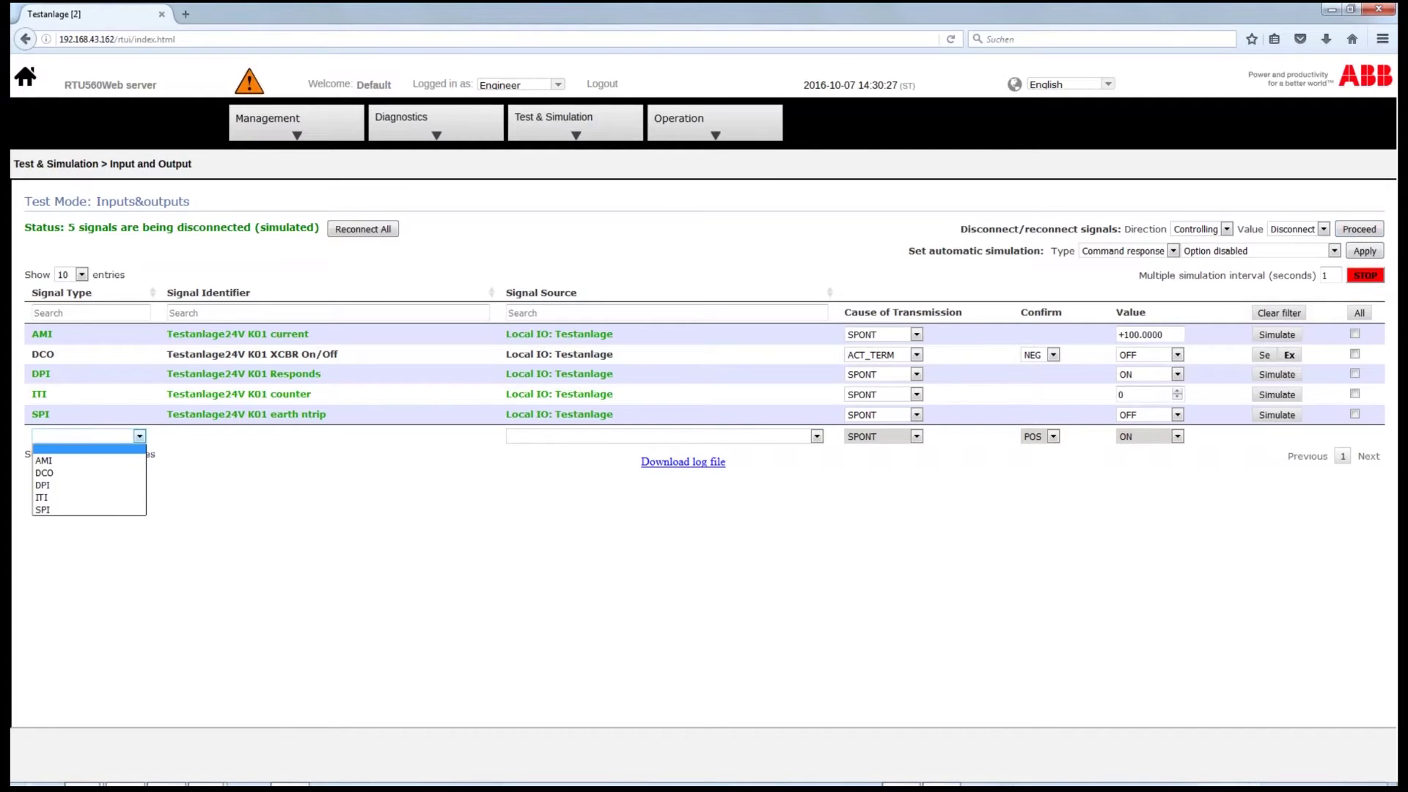
left_click(115, 473)
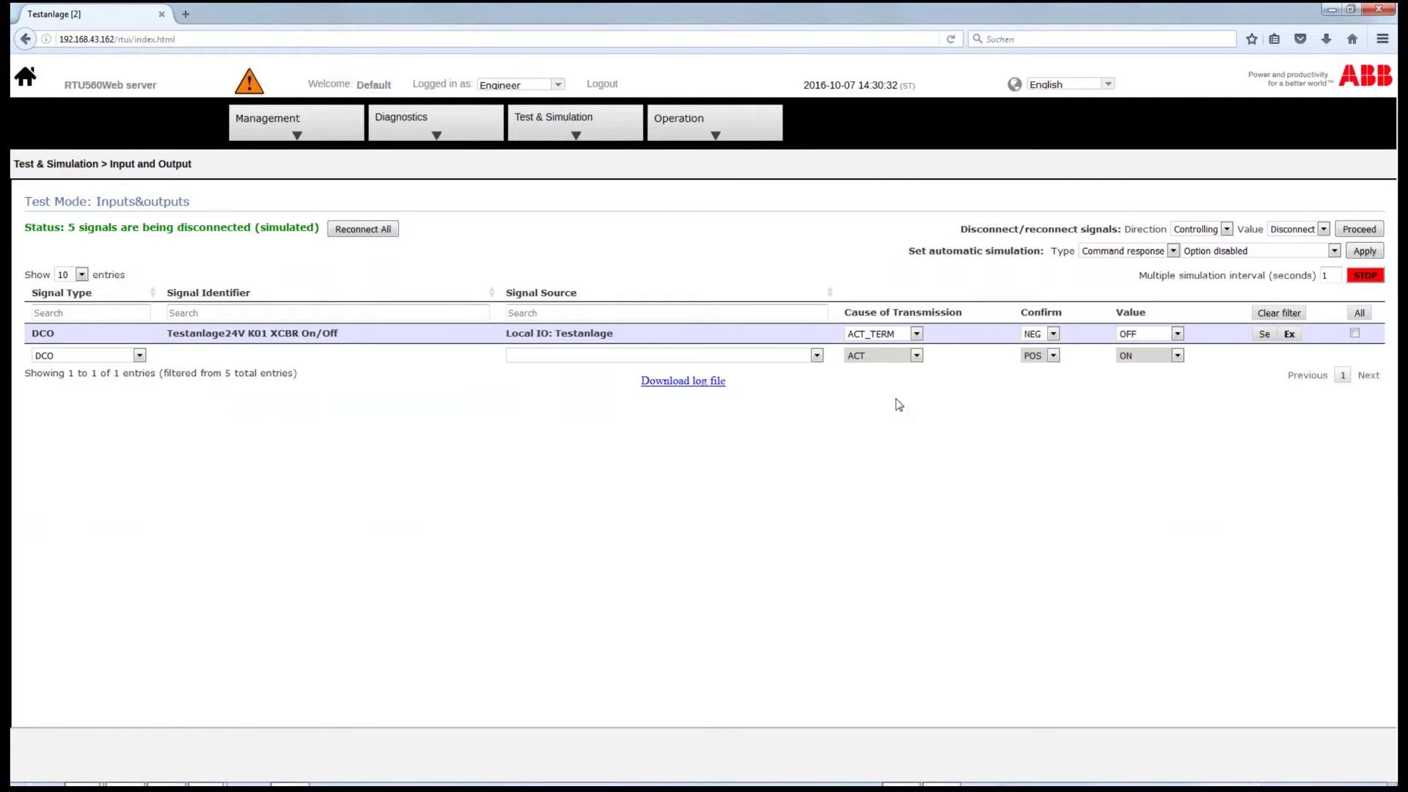
left_click(918, 334)
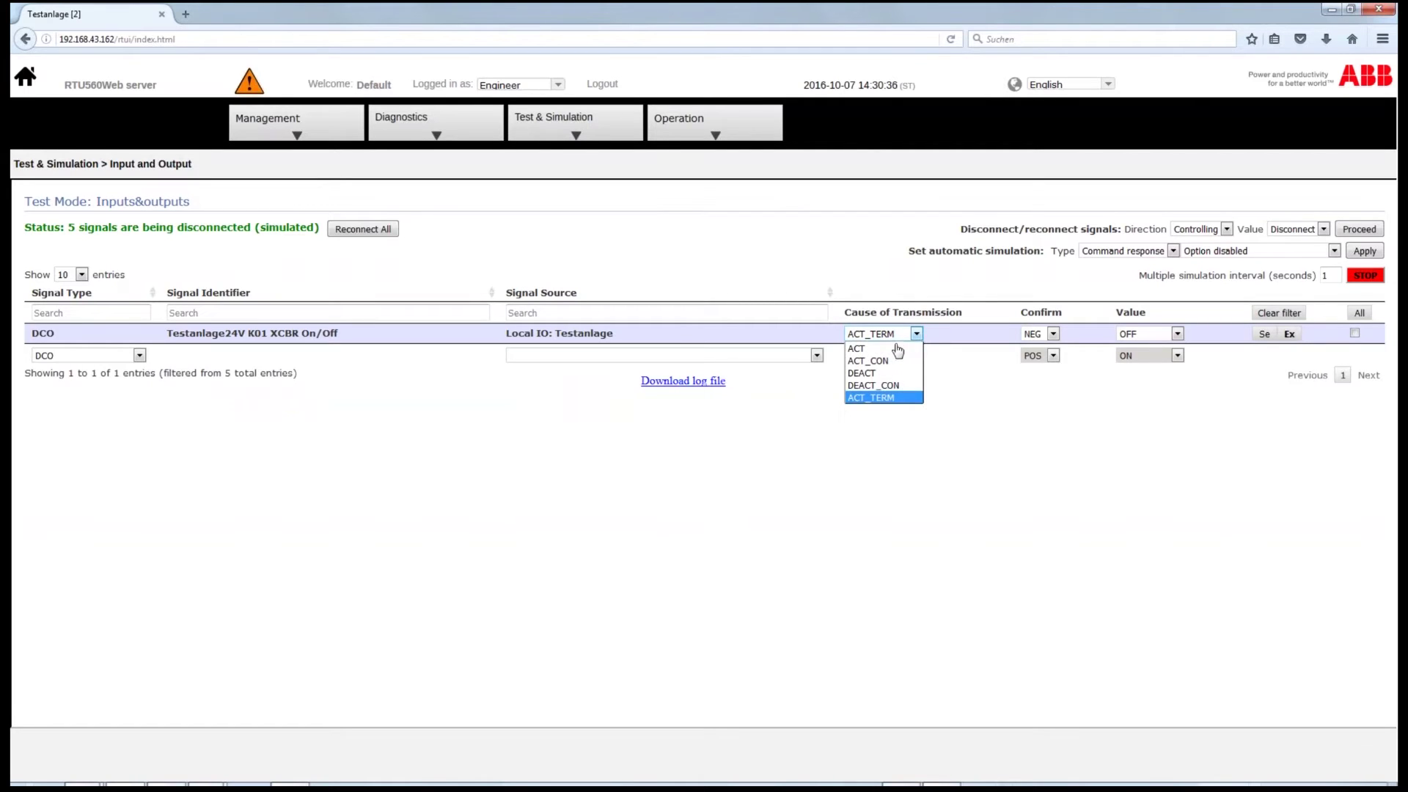
left_click(907, 348)
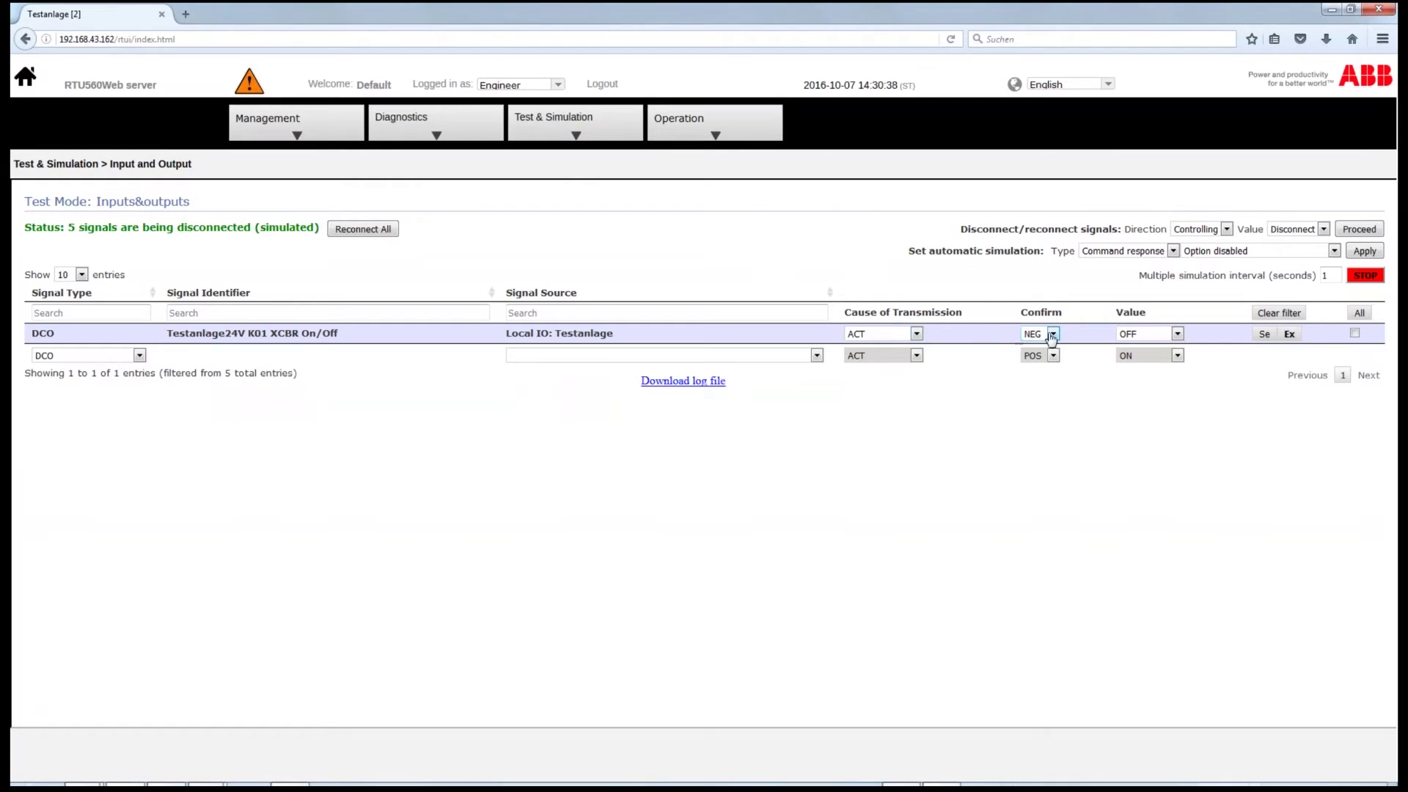
left_click(1053, 335)
left_click(1039, 360)
Simulate the DCO select and execute responses with cause ACT, ending at ACT_TERM.
left_click(1288, 336)
left_click(917, 334)
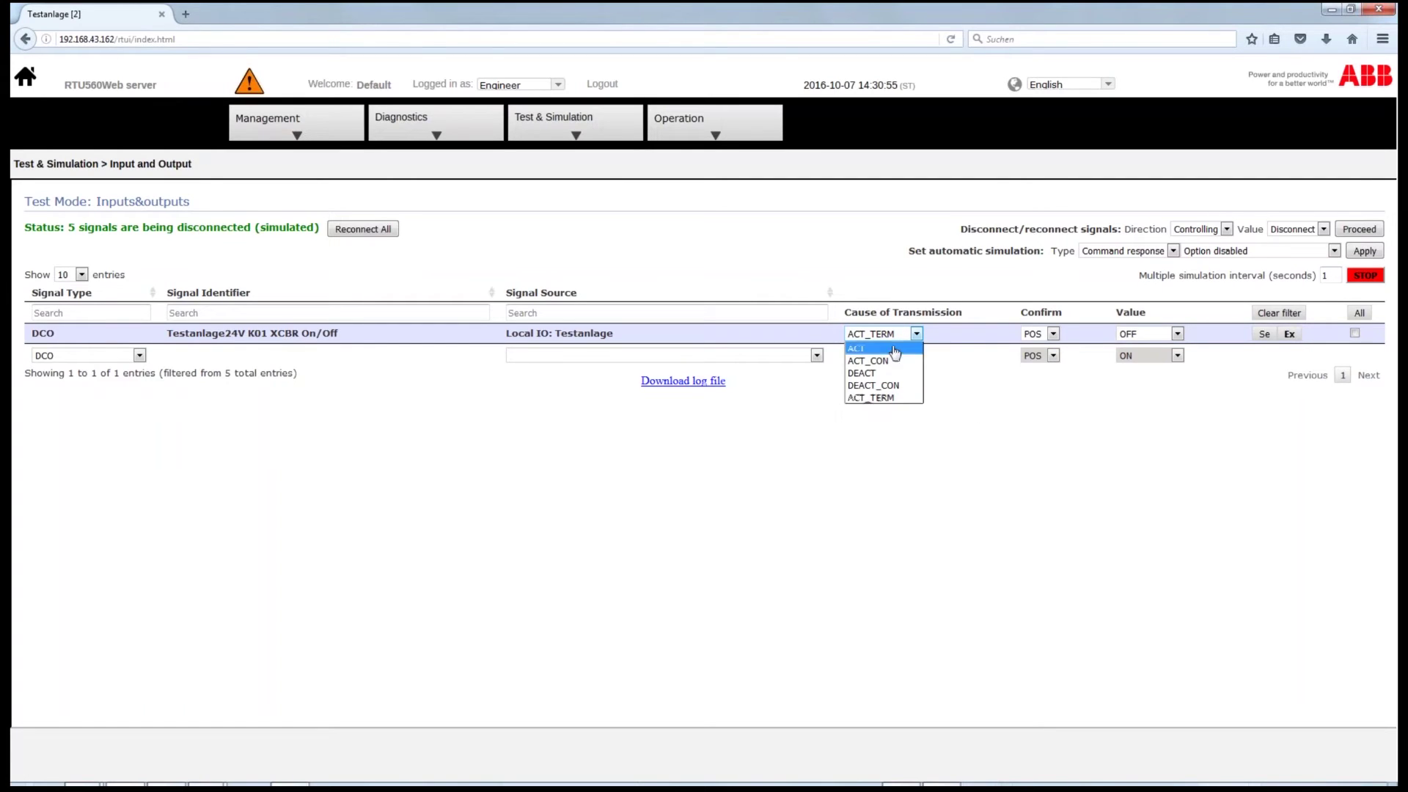
left_click(895, 350)
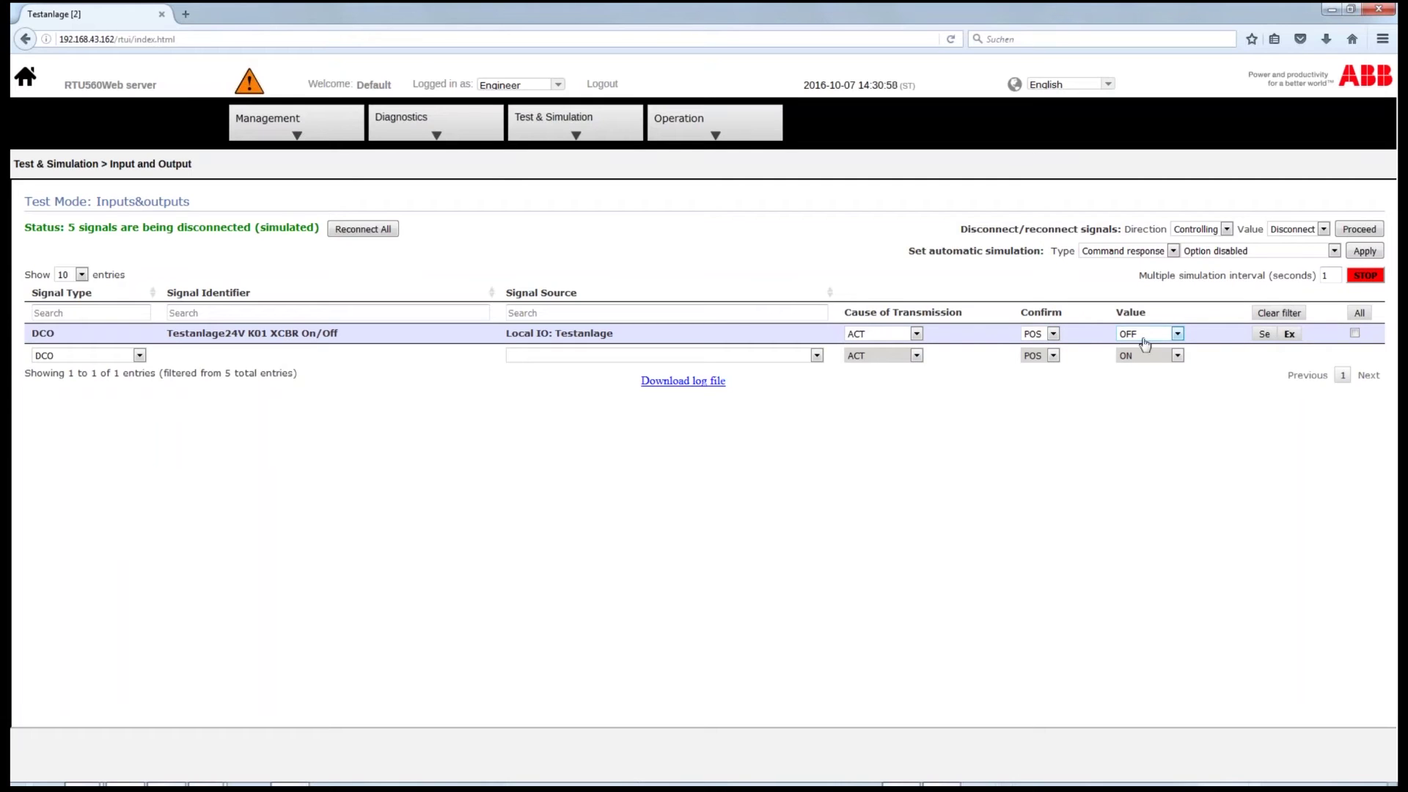
left_click(1263, 334)
left_click(917, 334)
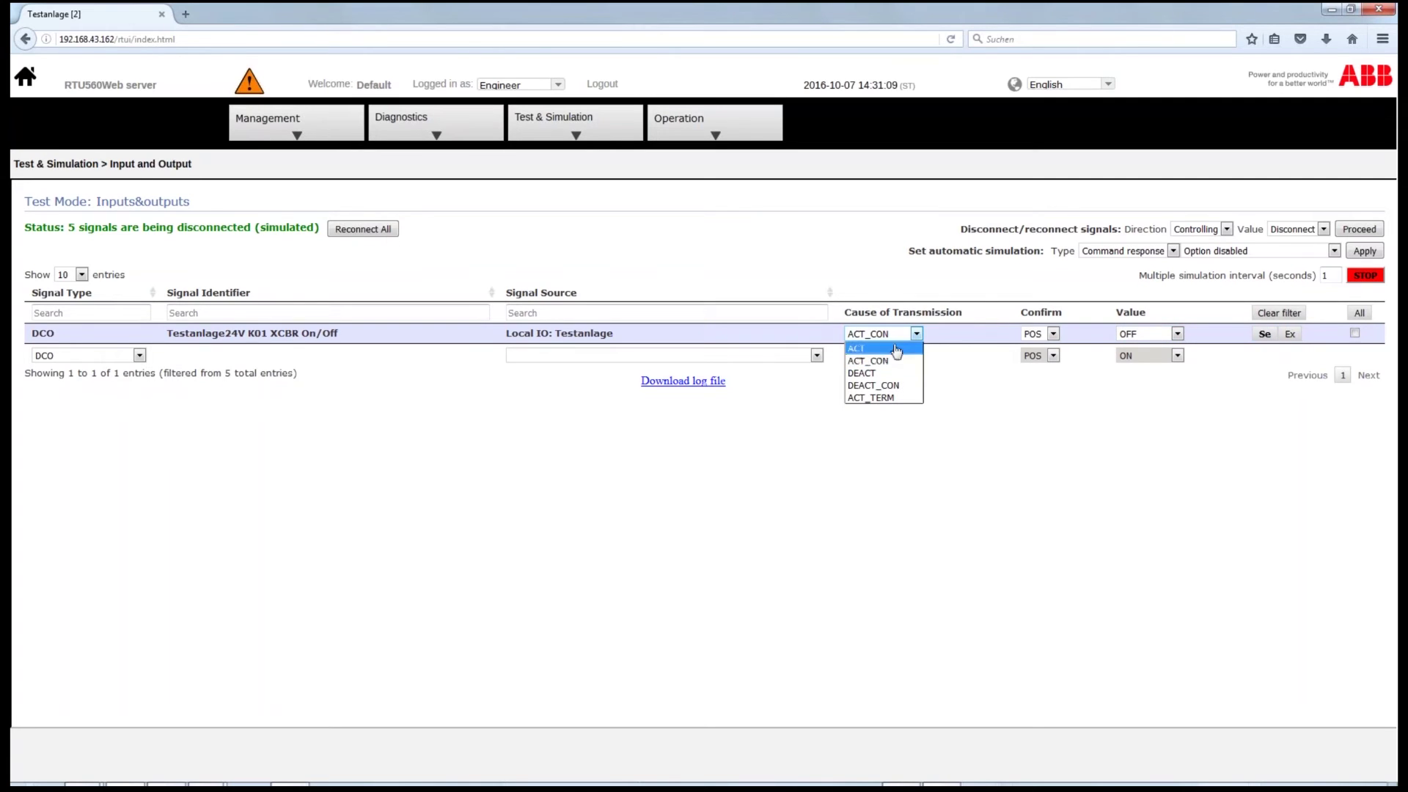
left_click(865, 349)
left_click(1288, 336)
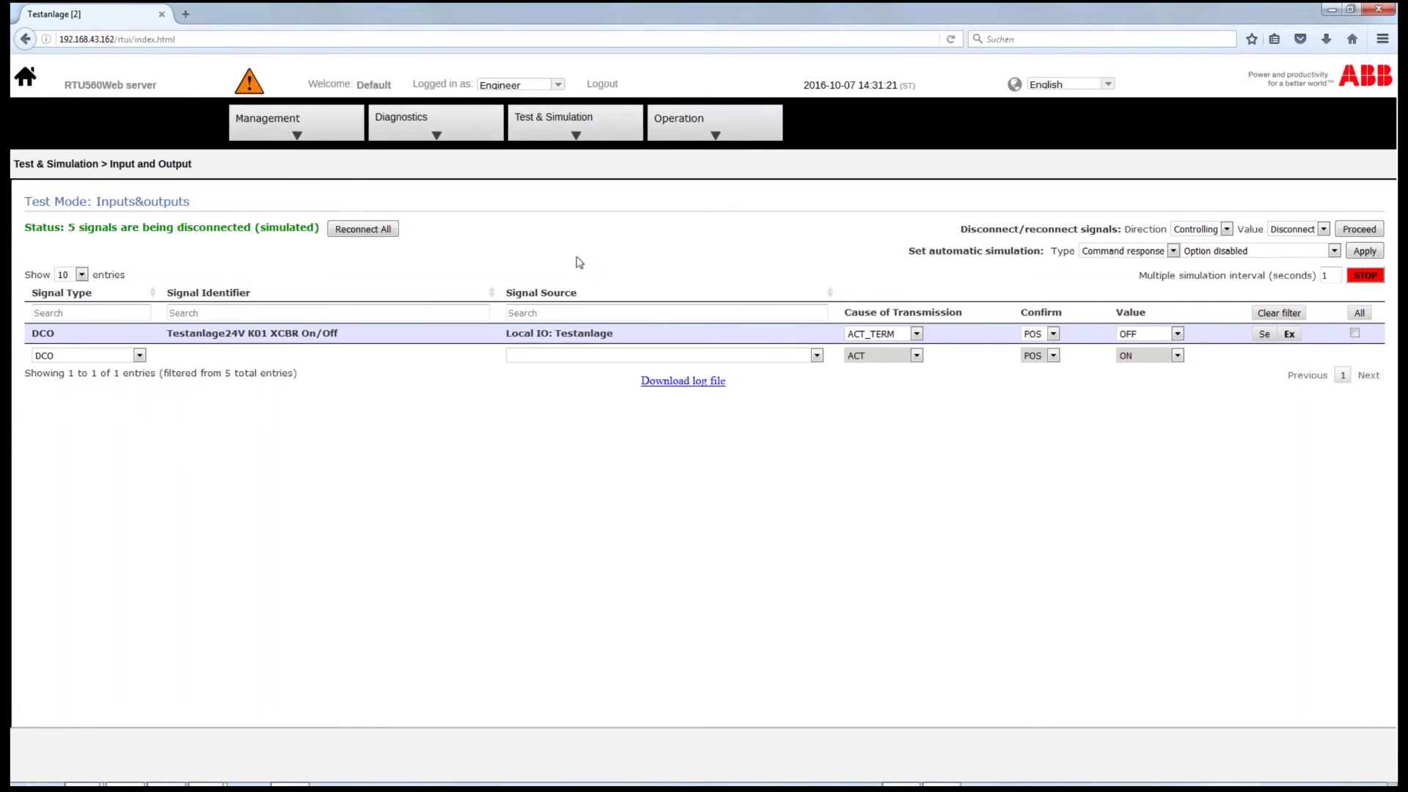
Reconnect all signals, leaving 0 disconnected, and return to the Logging and debugging page.
left_click(363, 229)
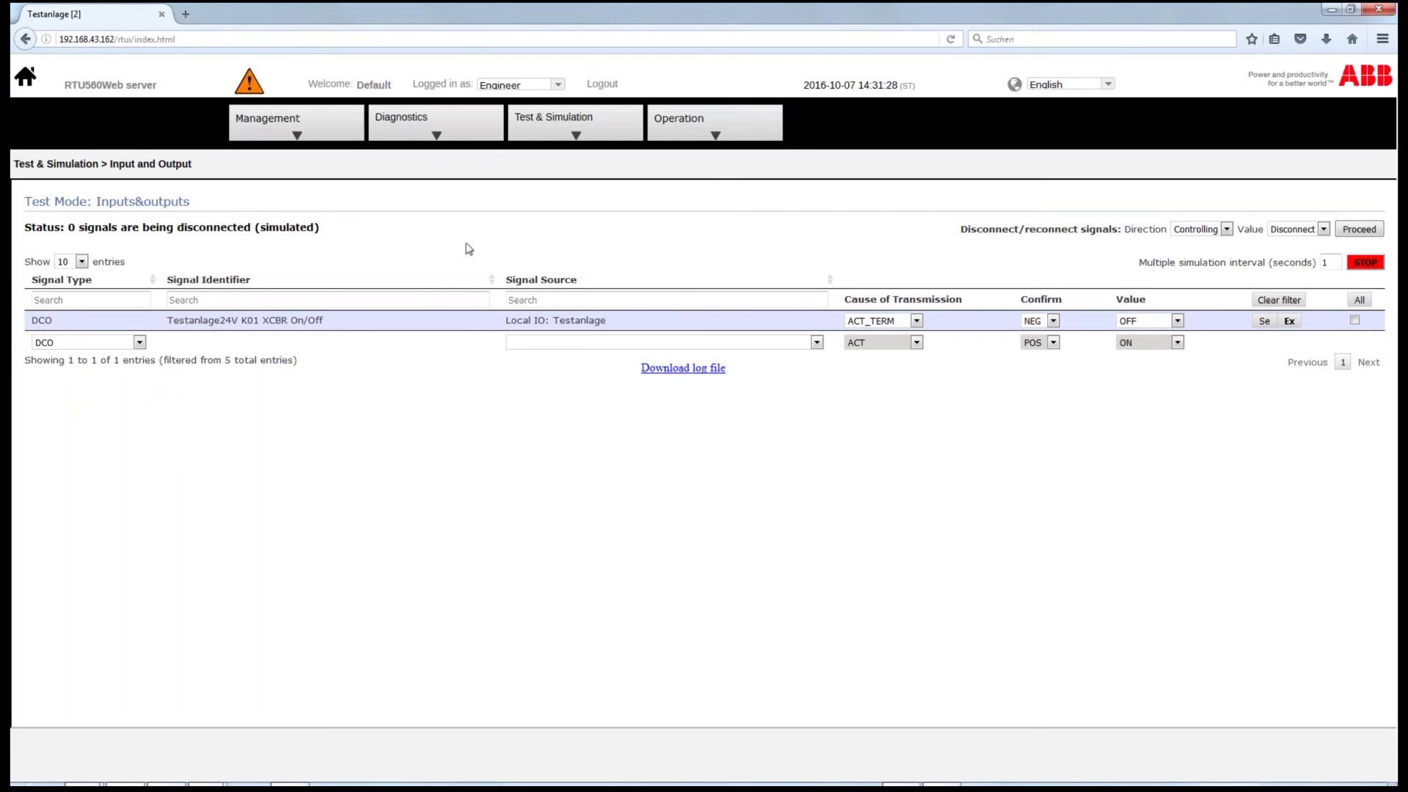
left_click(577, 133)
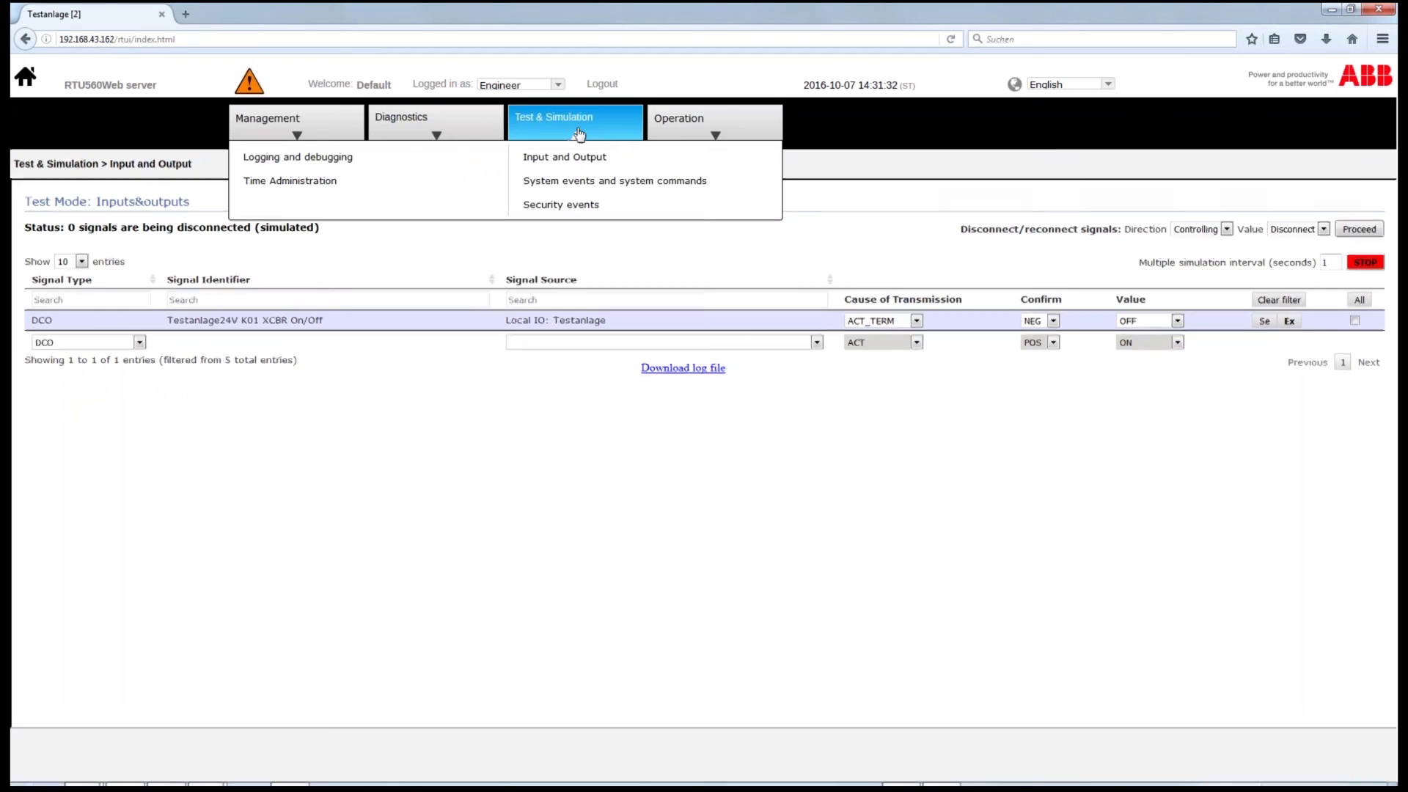
left_click(304, 157)
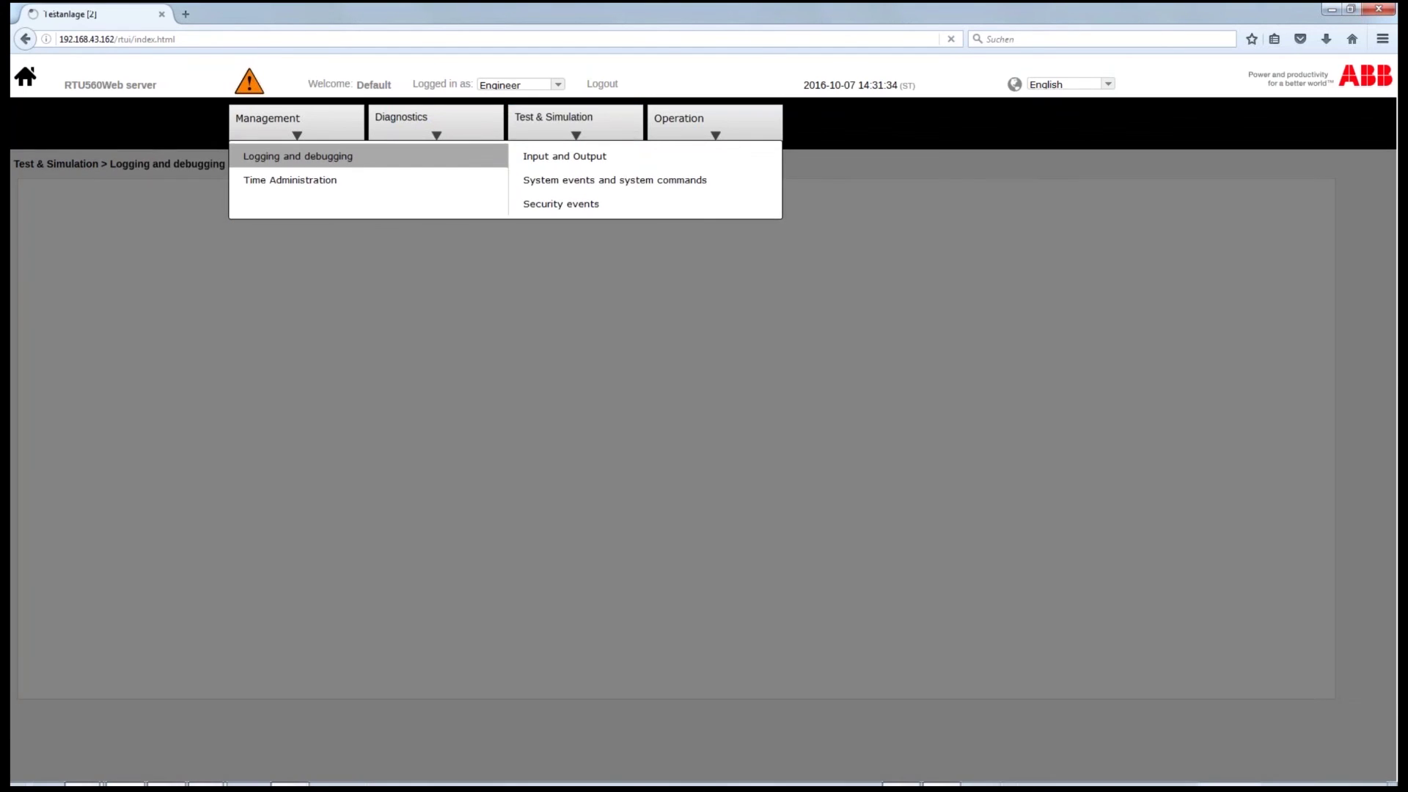